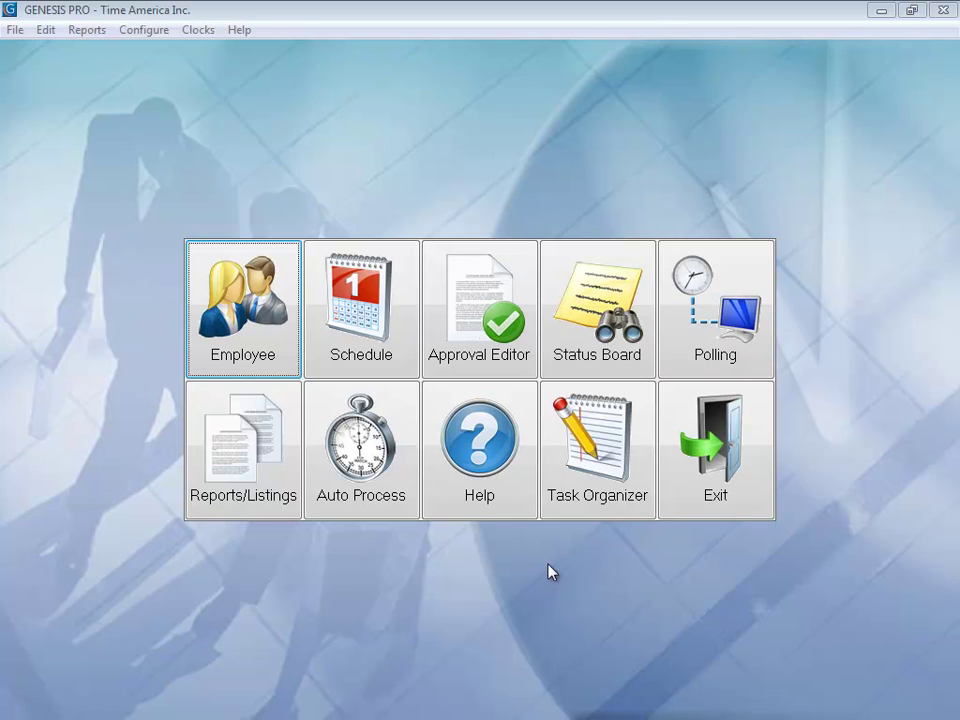
Open the Task Organizer and view the Monthly, then Annual, task checklists.
click(597, 465)
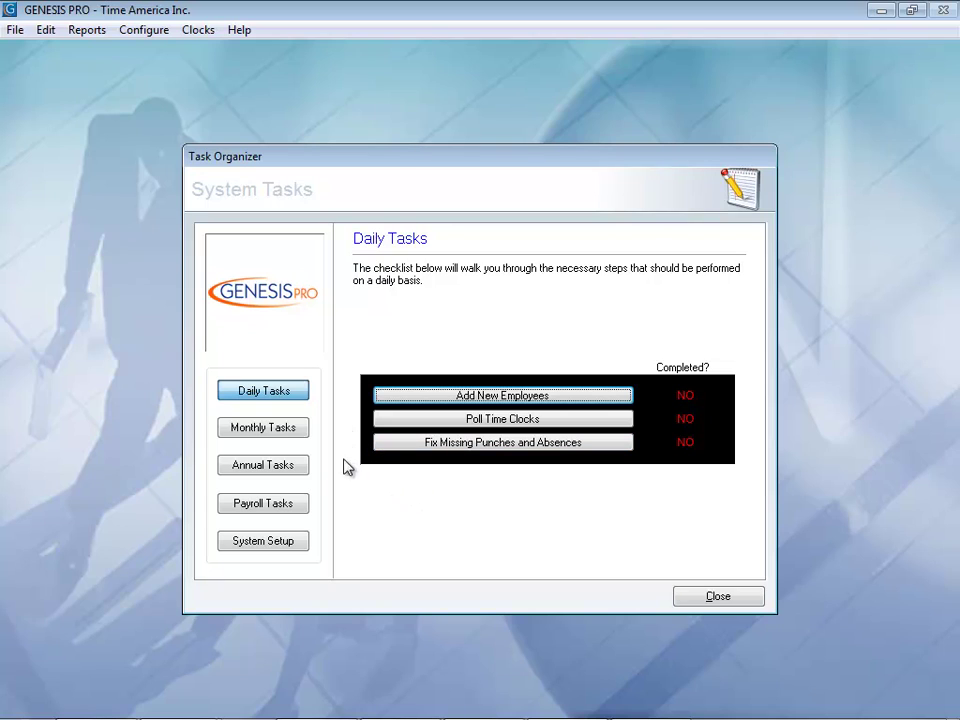
click(297, 430)
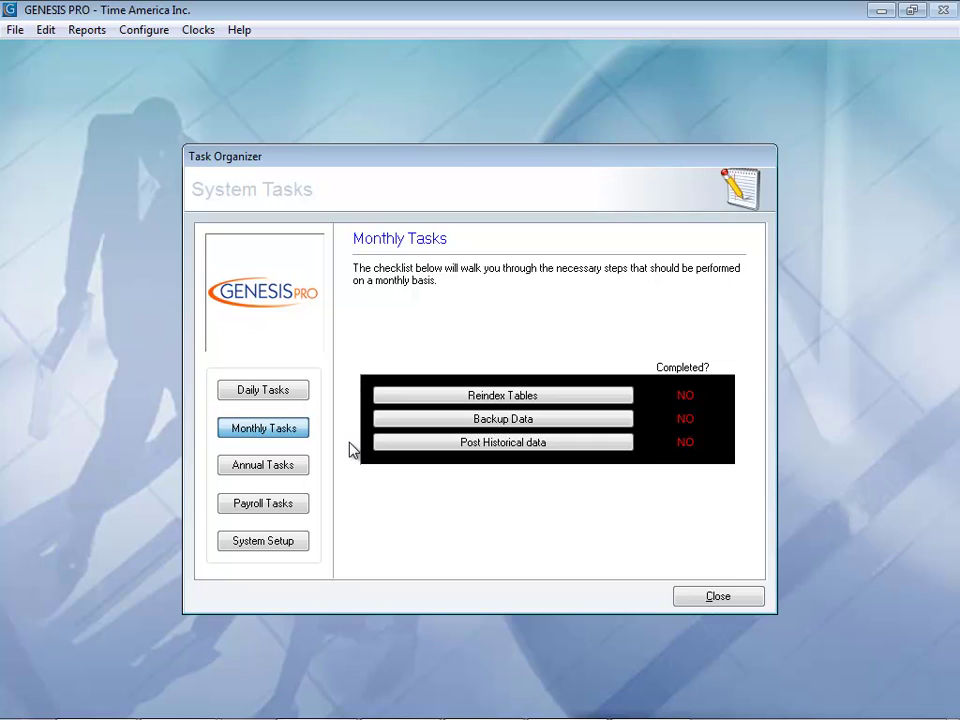
click(292, 468)
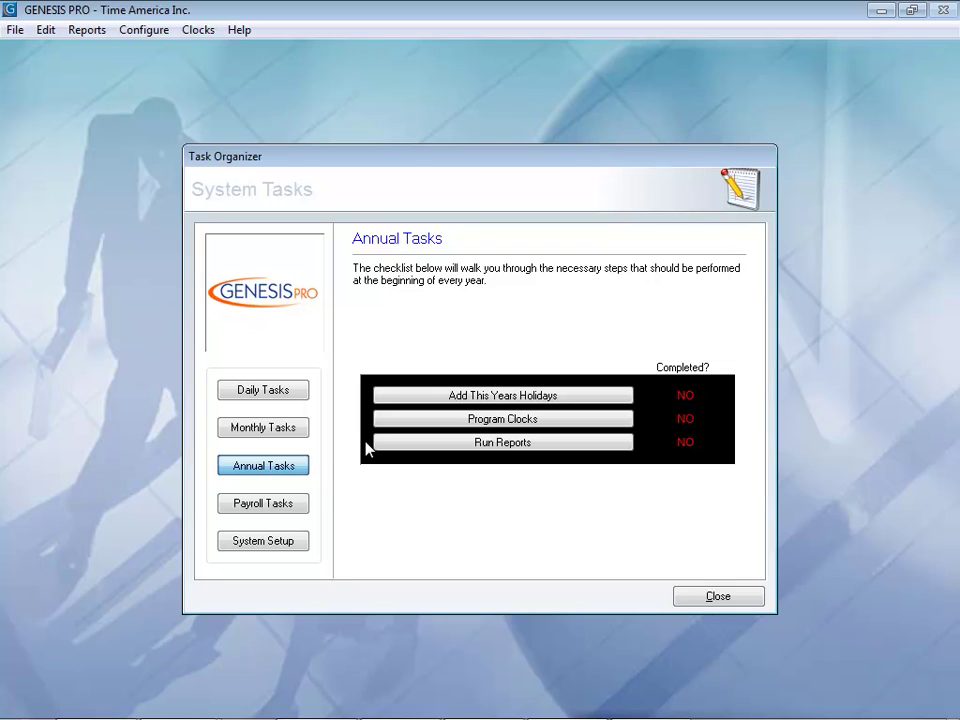
Review the Payroll Tasks and System Setup checklists, then close the Task Organizer.
click(276, 508)
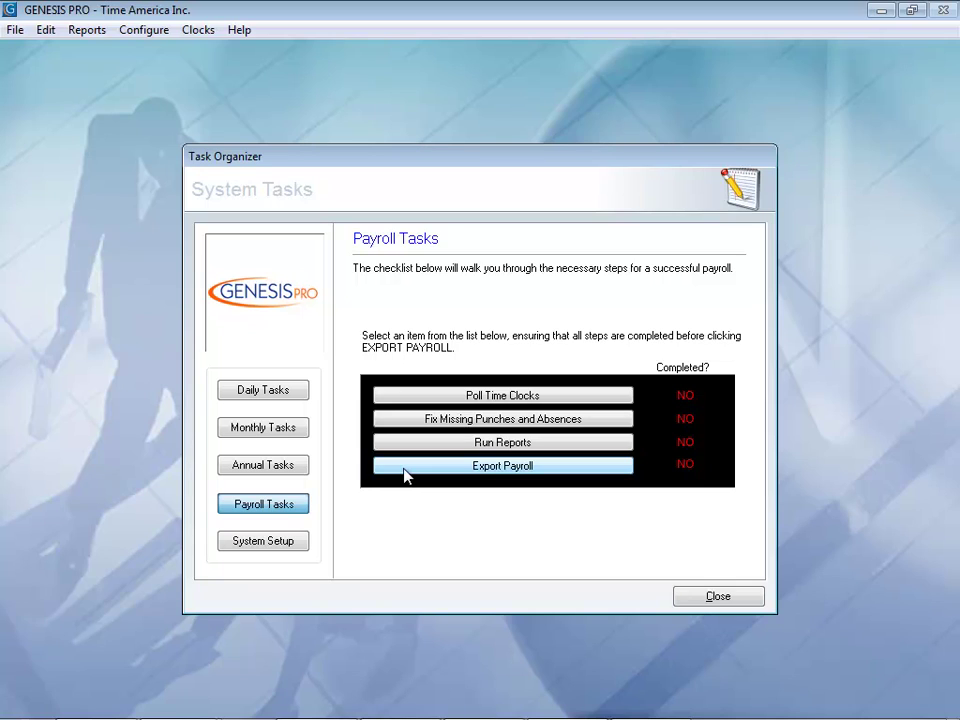
click(284, 551)
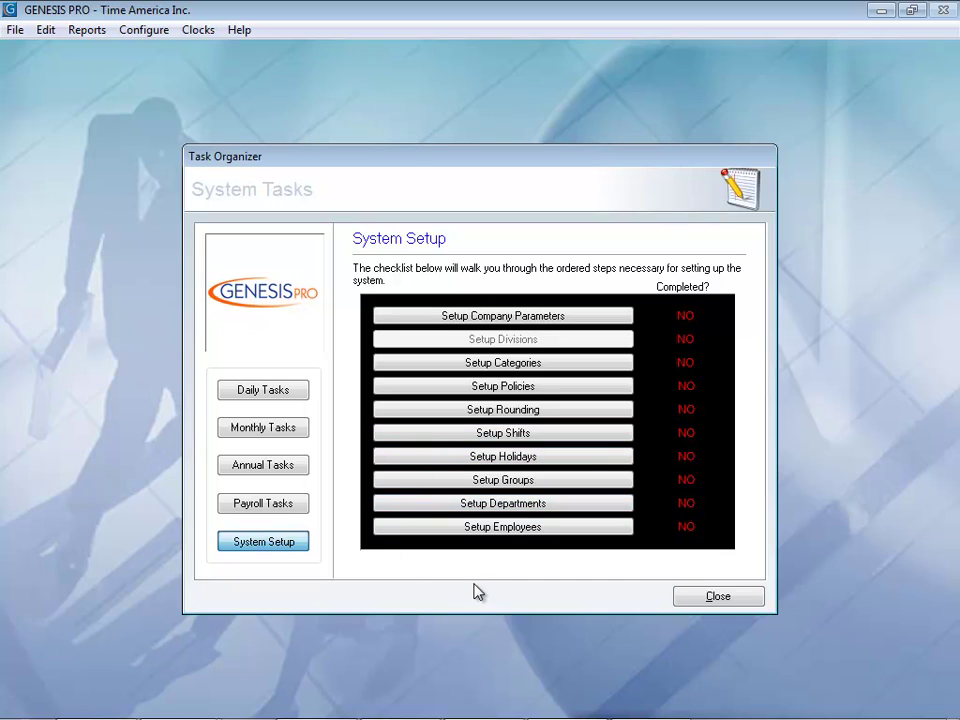
click(706, 598)
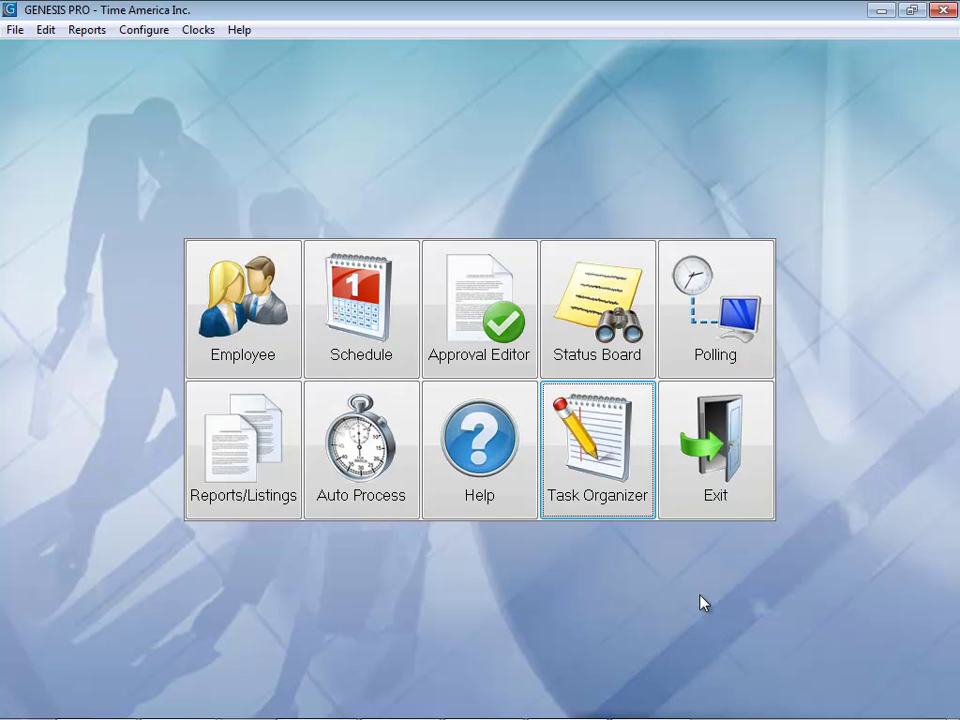
Show the last listed employee's timecard and start a new punch in the empty 05/17 Start cell.
click(270, 347)
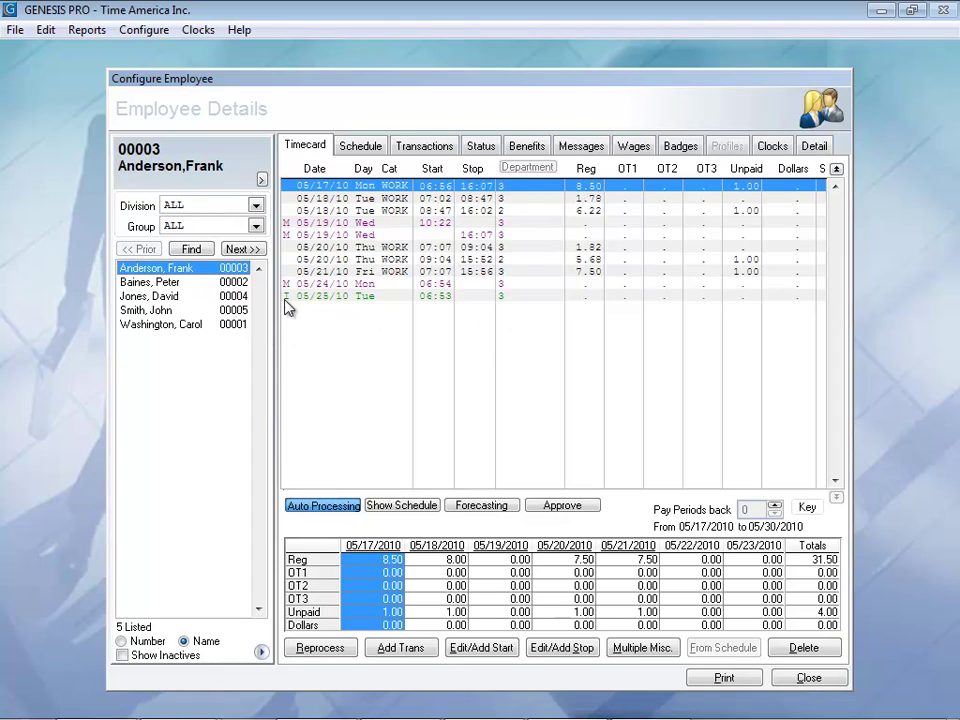
click(158, 328)
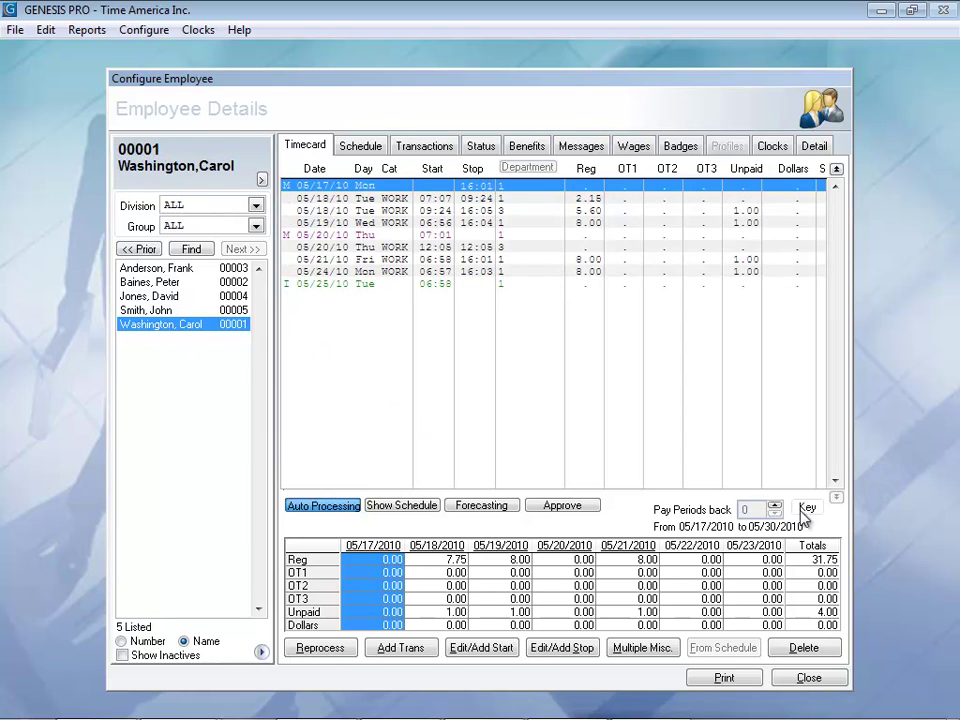
mouse_move(807, 510)
double_click(431, 188)
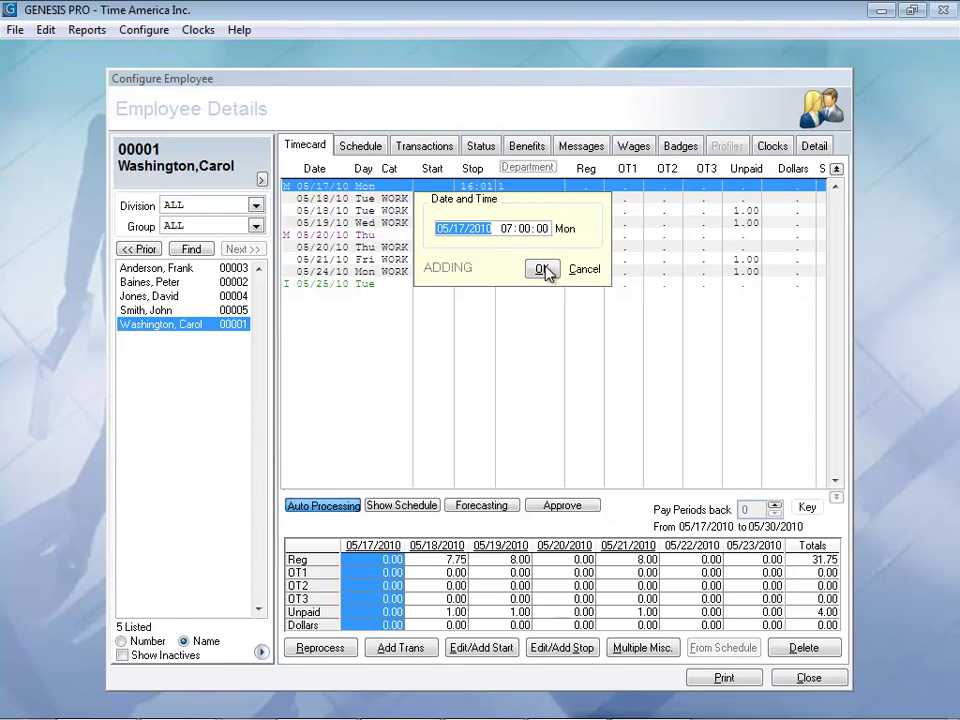
Set the 05/17 start punch to 06:00, giving 9.00 regular hours, then start a Multiple Misc transaction.
click(506, 227)
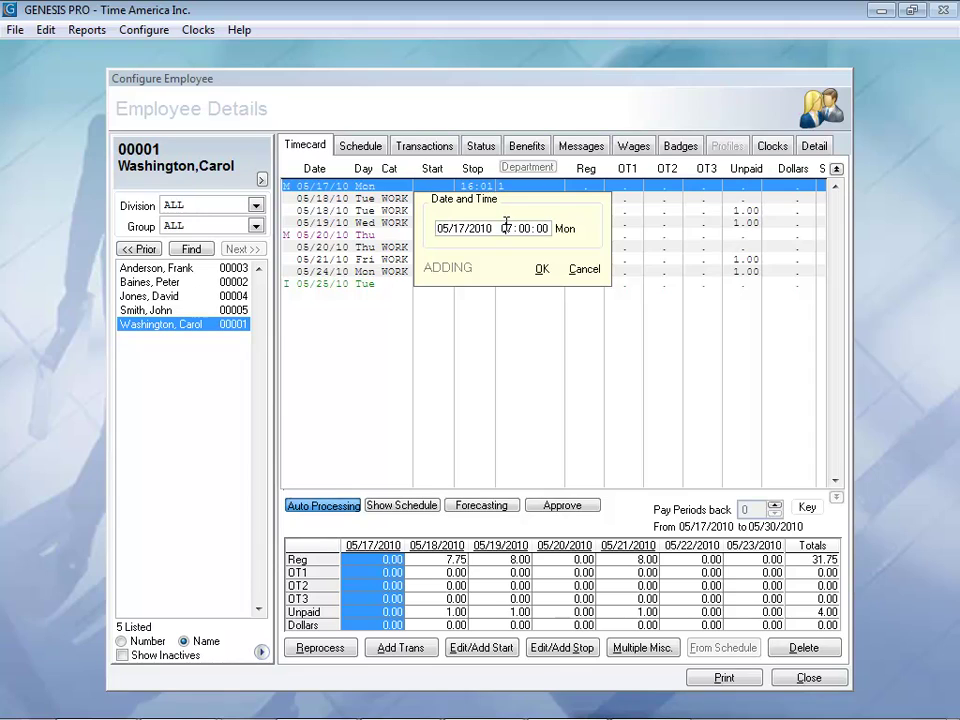
text(7)
click(509, 232)
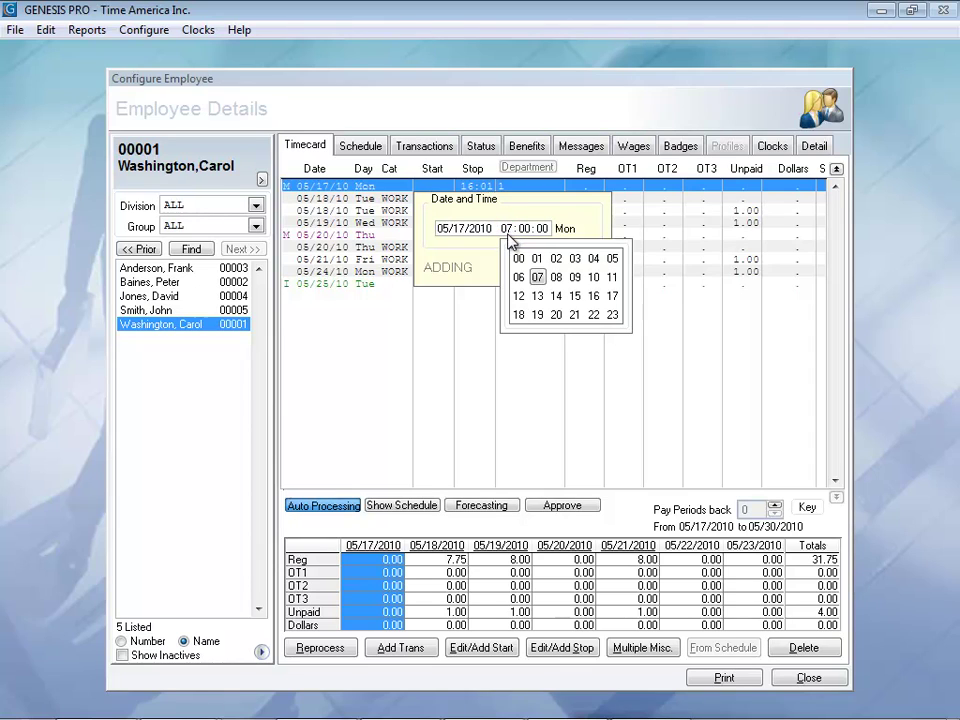
click(518, 278)
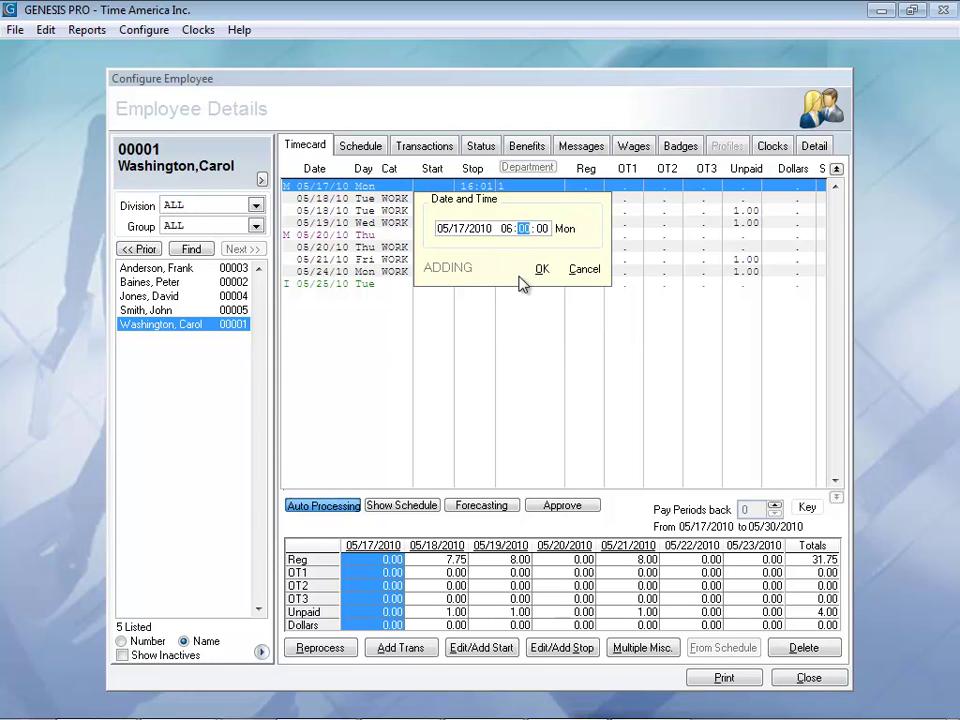
click(538, 274)
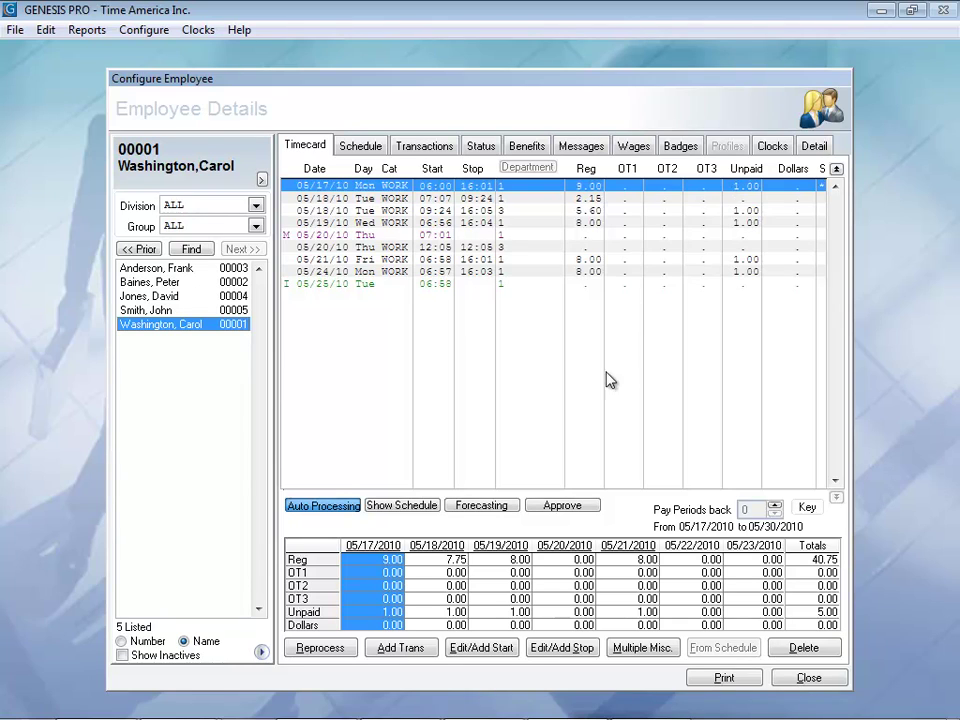
click(655, 655)
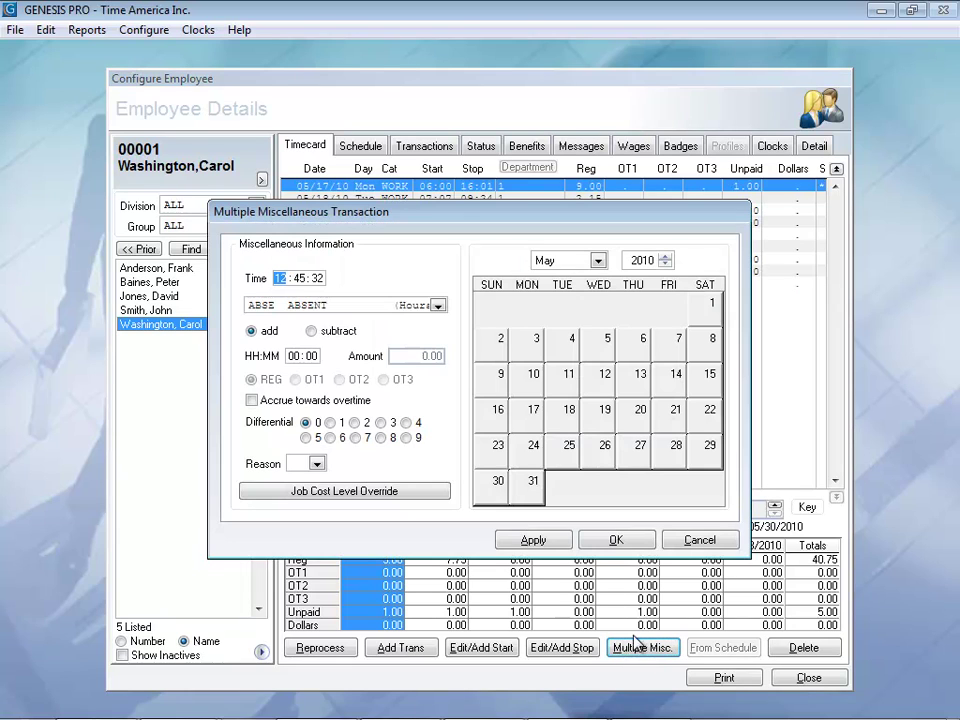
Add an 08:00-hour VAC VACATION entry on Friday 05/28, accepting the negative balance warning.
click(438, 306)
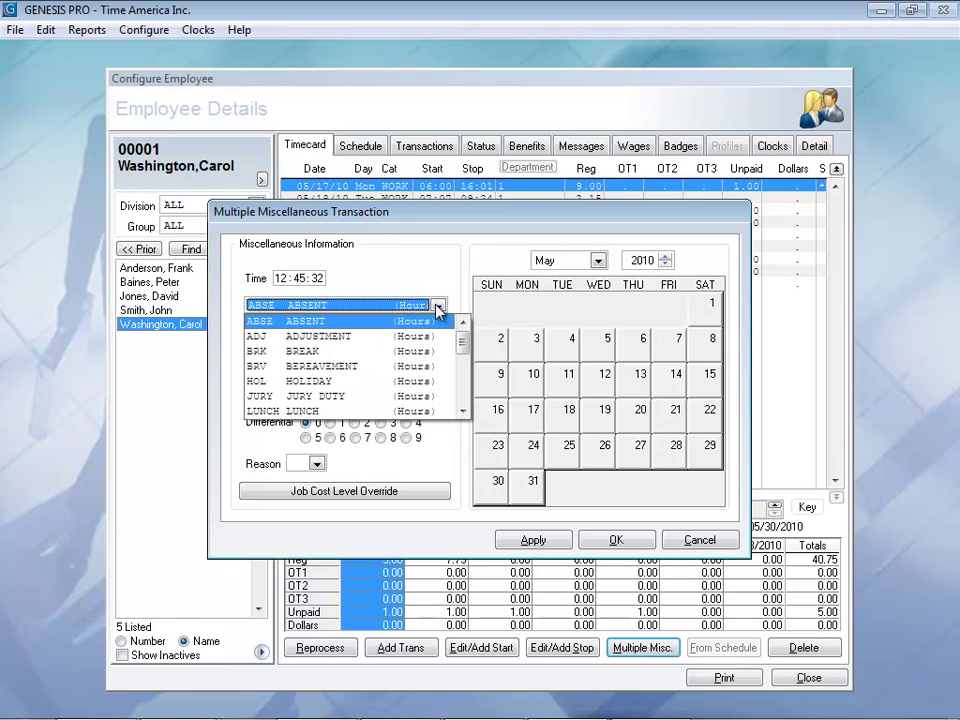
drag(463, 343, 465, 392)
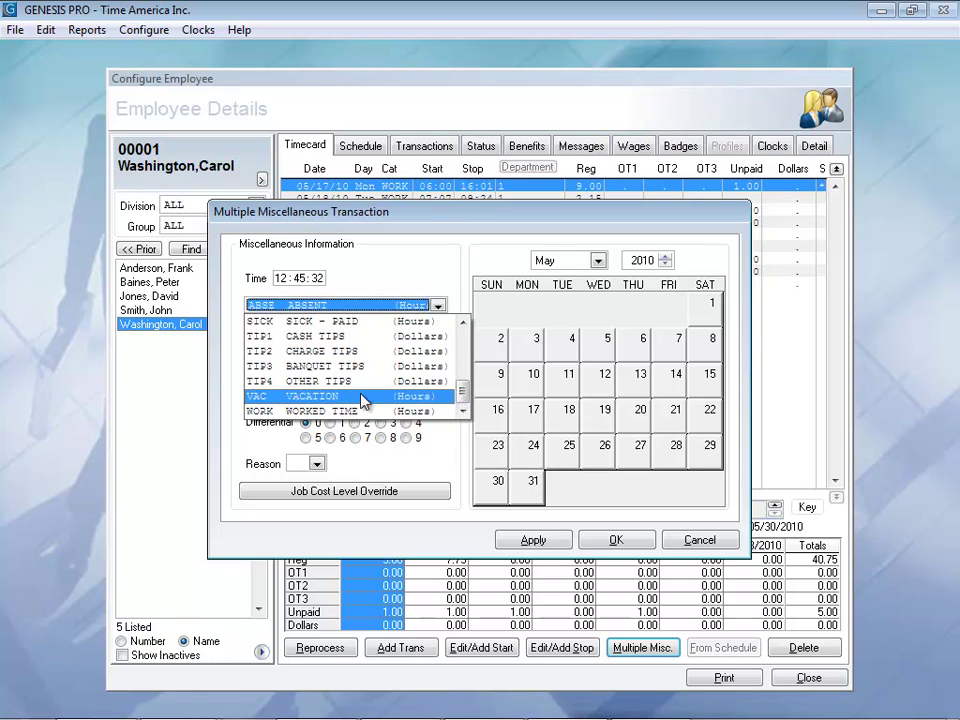
click(322, 401)
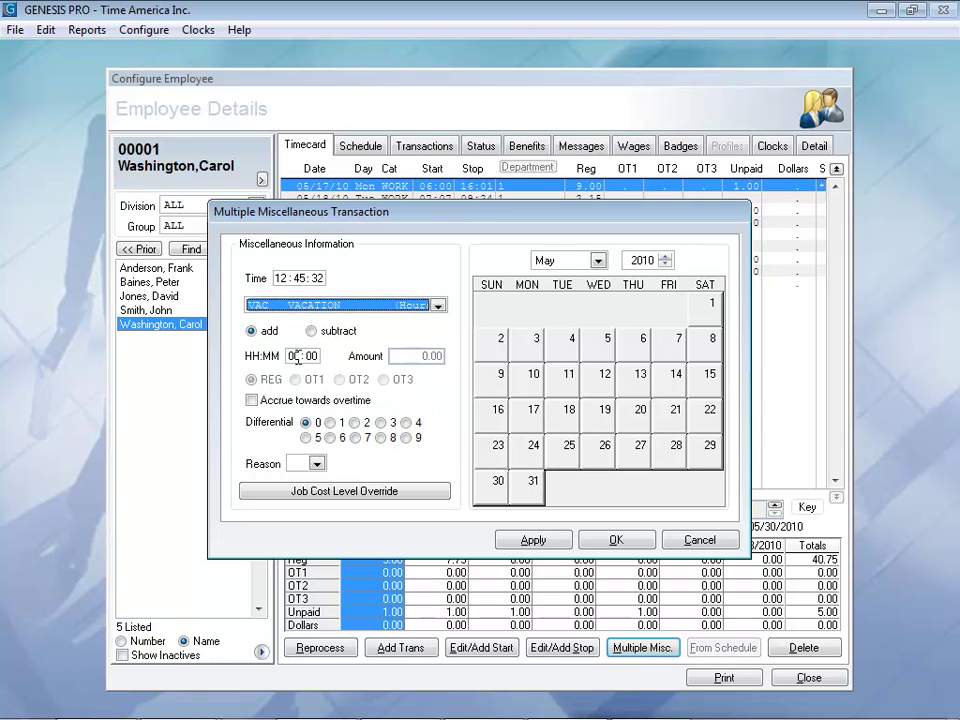
click(296, 357)
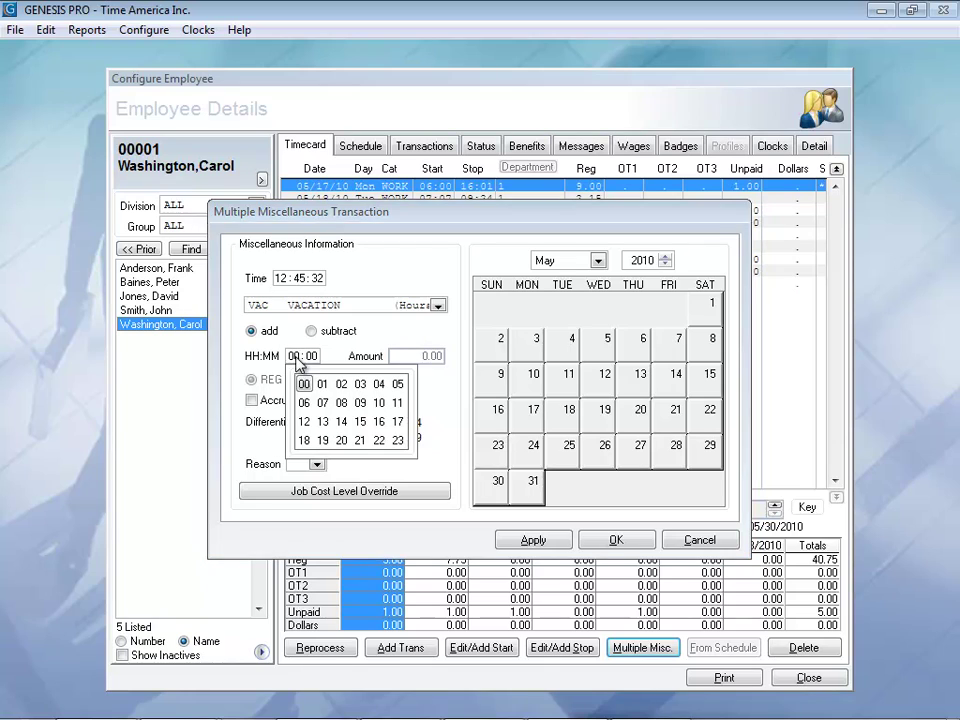
click(340, 404)
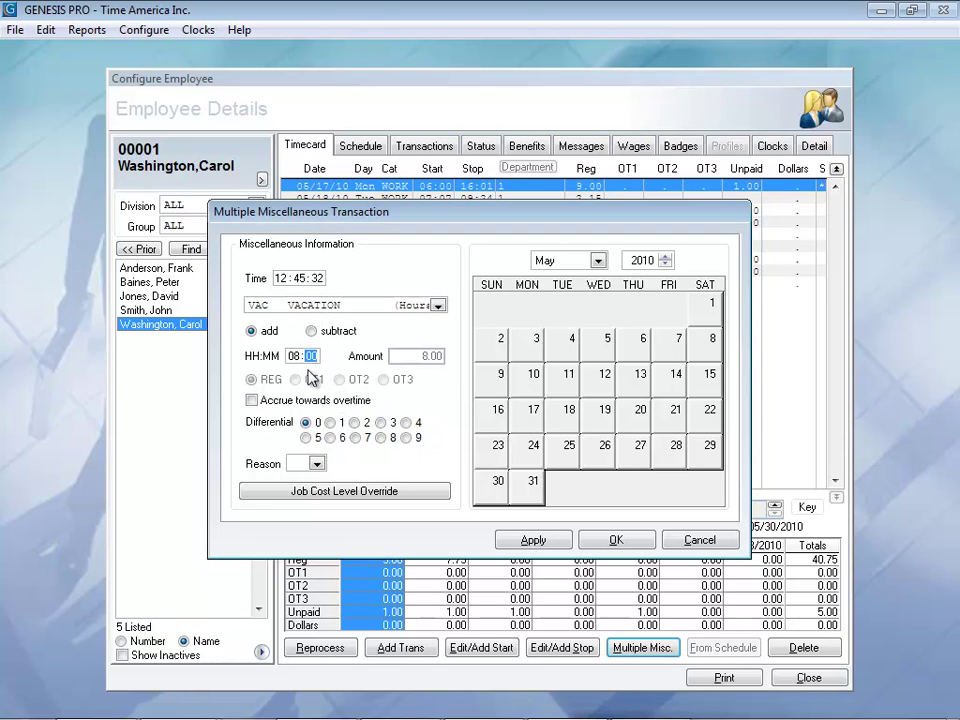
click(668, 458)
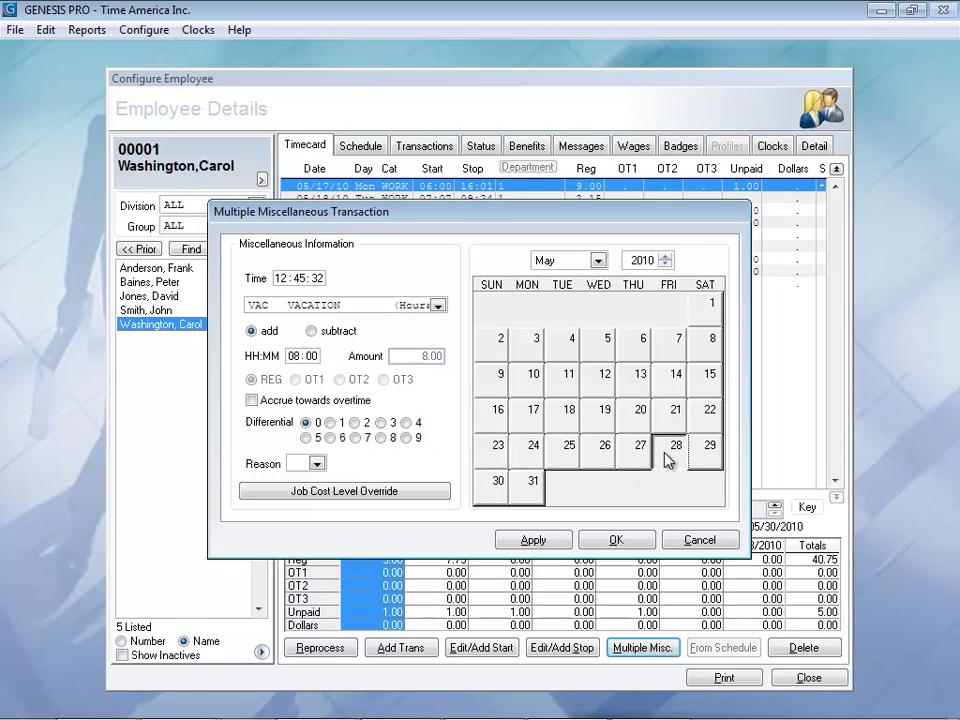
click(541, 540)
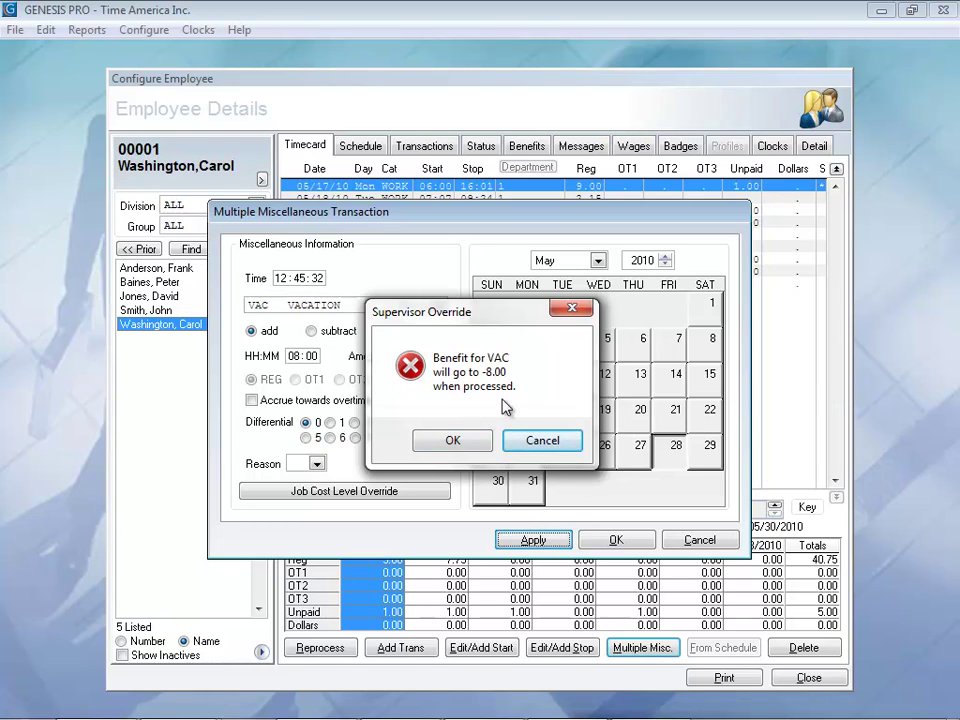
click(472, 445)
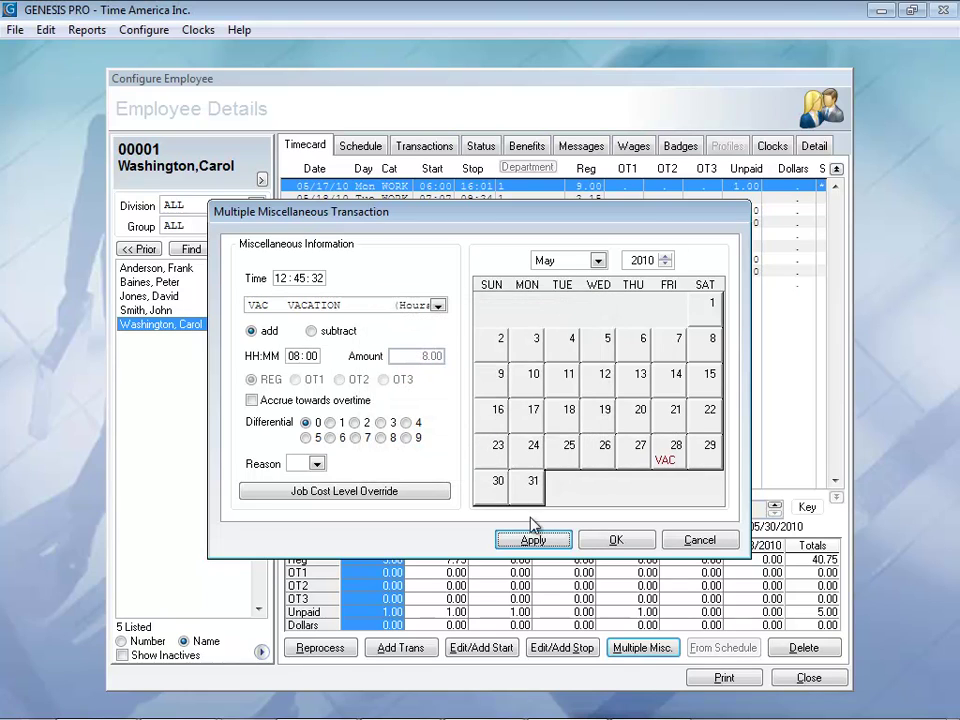
click(612, 545)
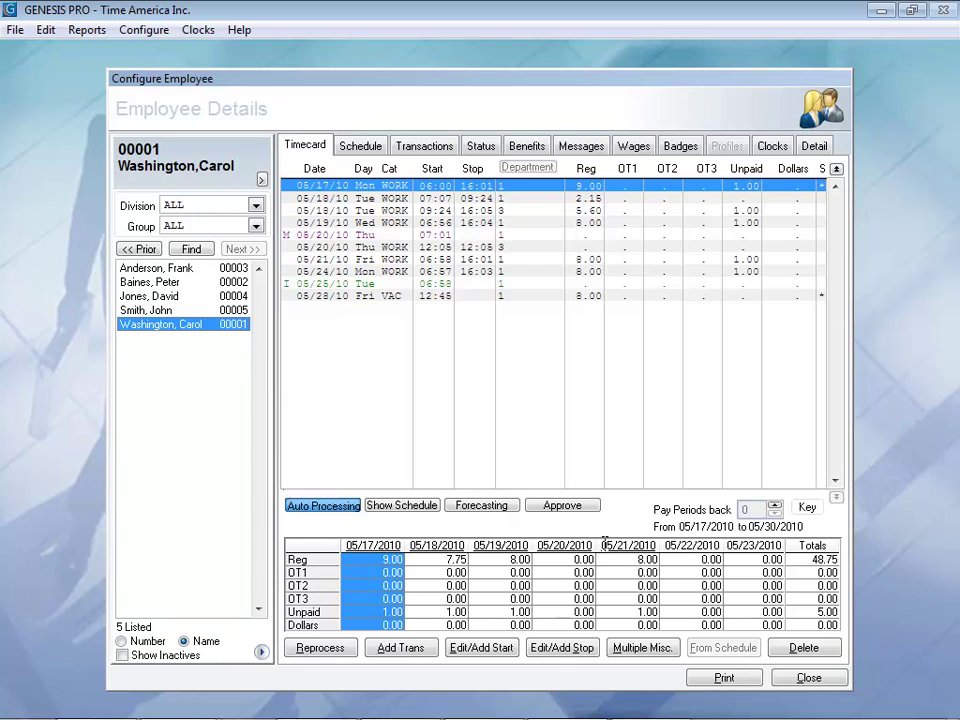
click(366, 146)
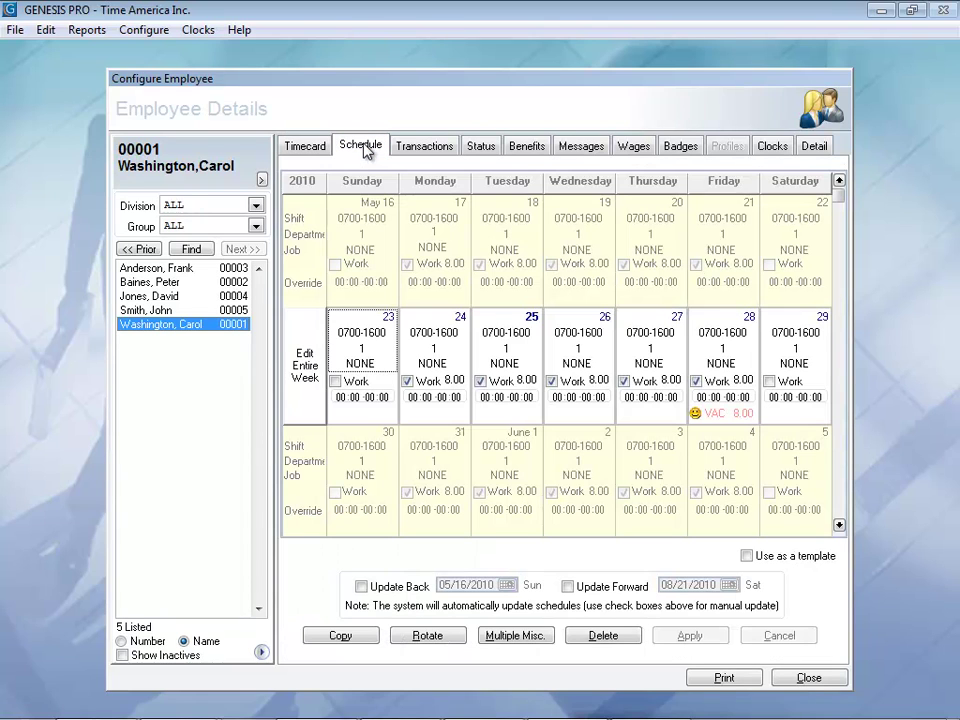
click(160, 313)
click(160, 325)
click(407, 382)
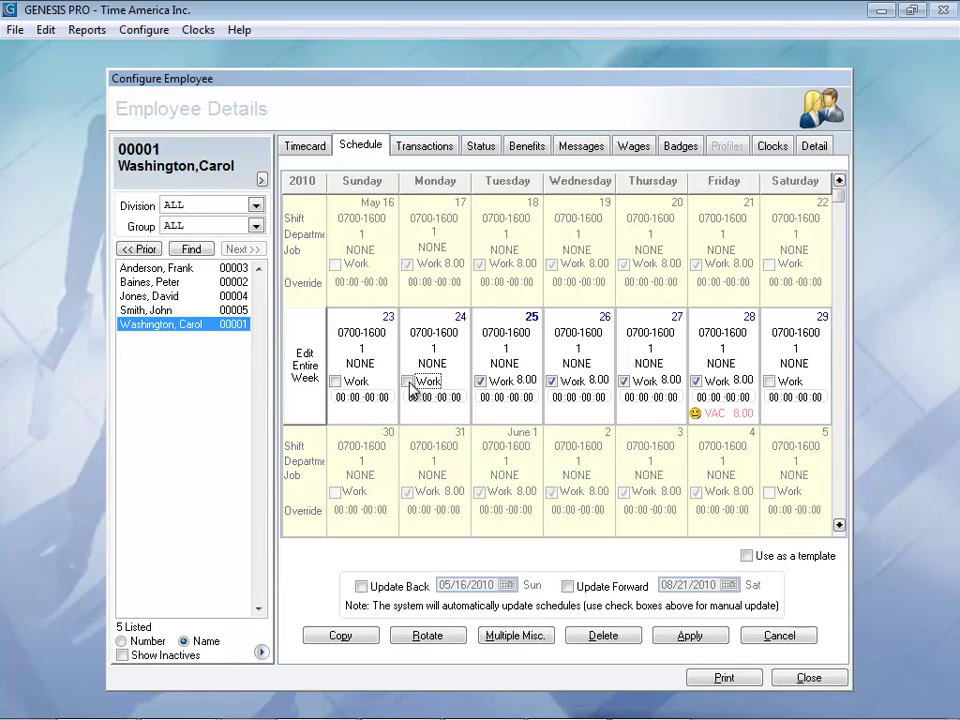
click(407, 382)
double_click(432, 340)
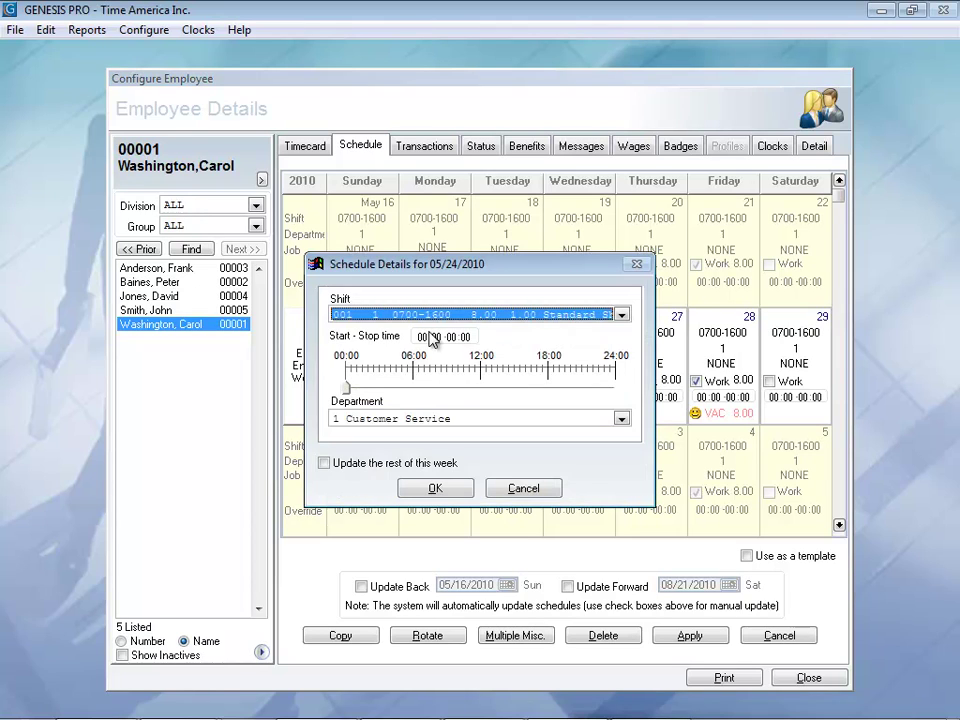
Override Monday 05/24 with the 0700-1600 shift stretched to 06:00–18:00, 11.00 hours.
click(621, 315)
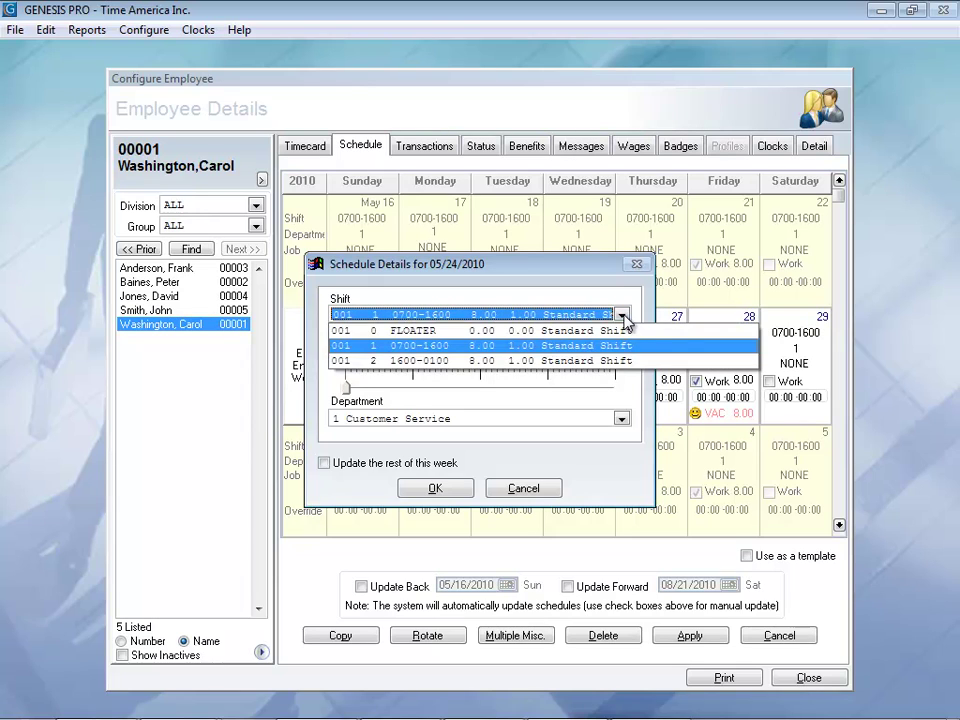
click(557, 345)
drag(346, 388, 547, 398)
drag(357, 388, 416, 395)
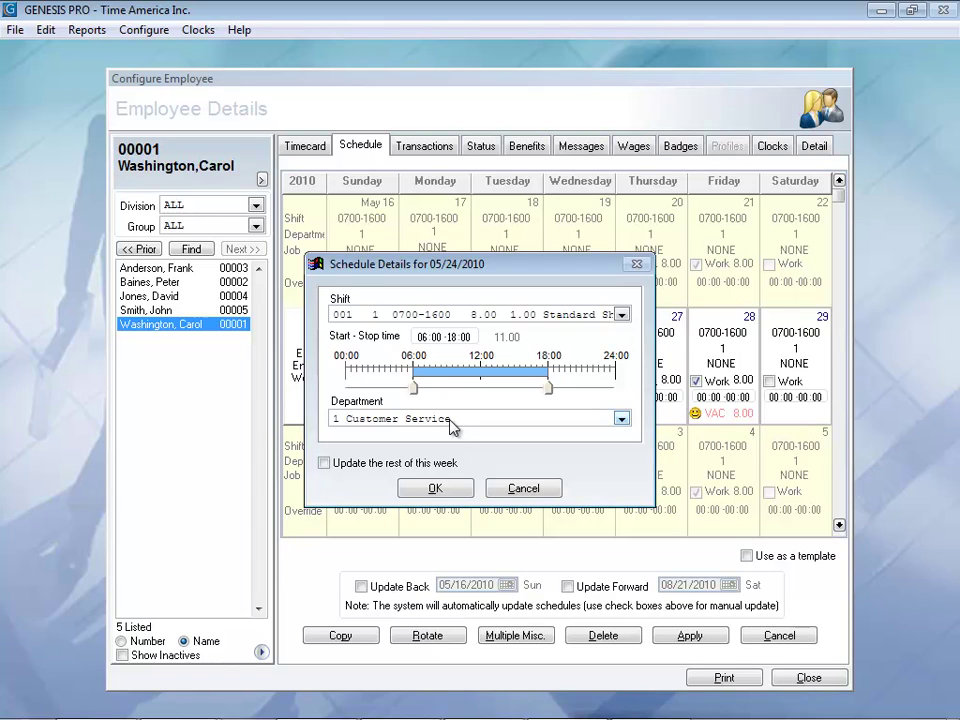
click(430, 489)
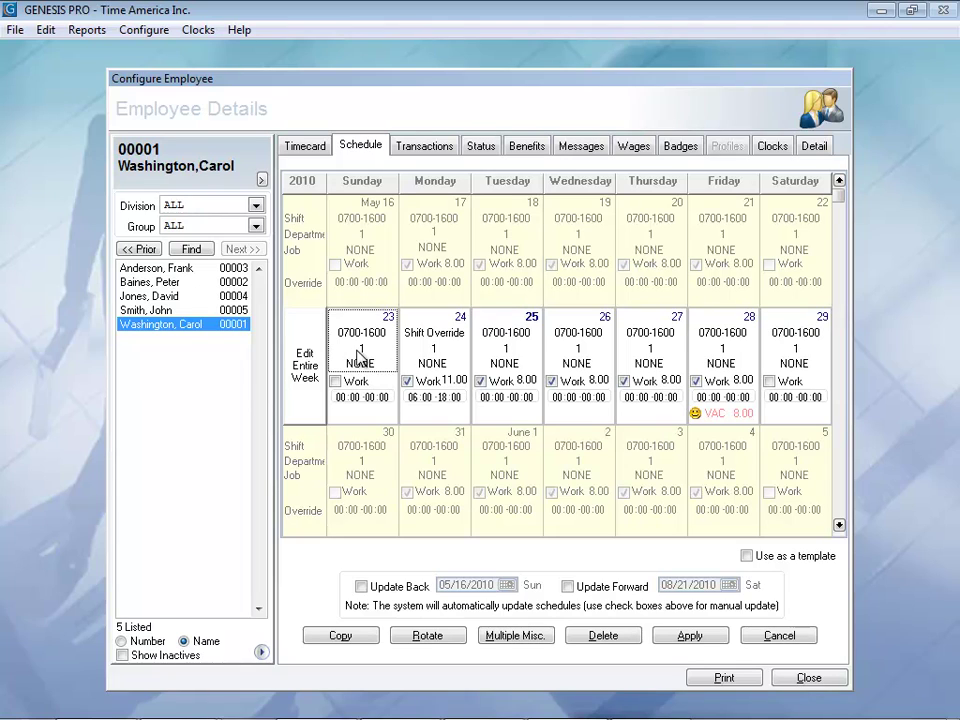
Save the schedule changes and view the May 2010 transactions, selecting the Tue 05/25 clock-in.
click(412, 147)
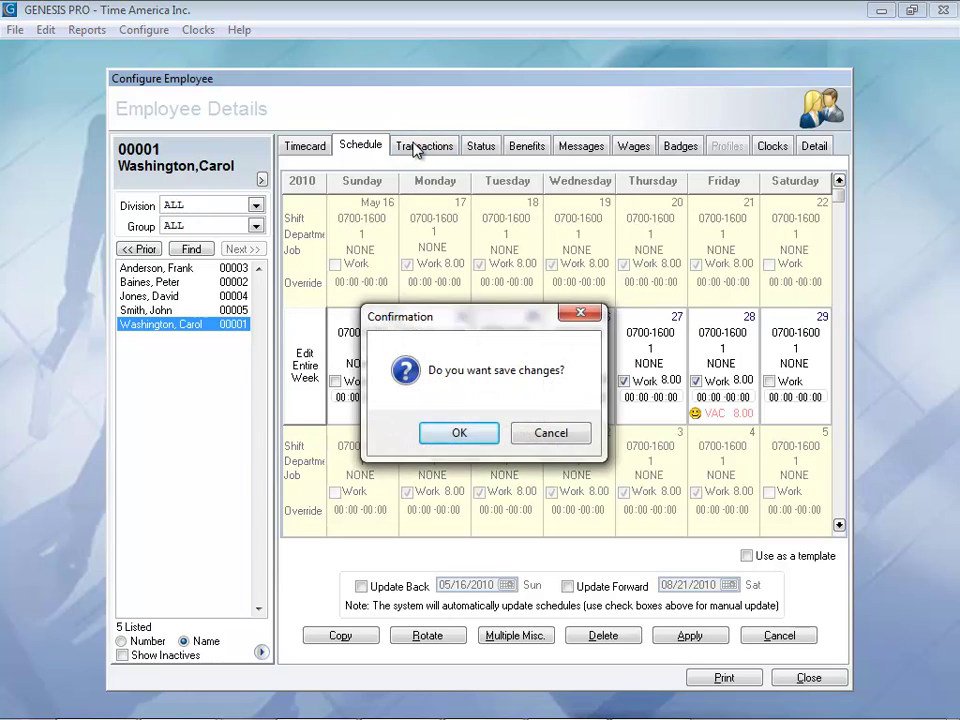
key(Return)
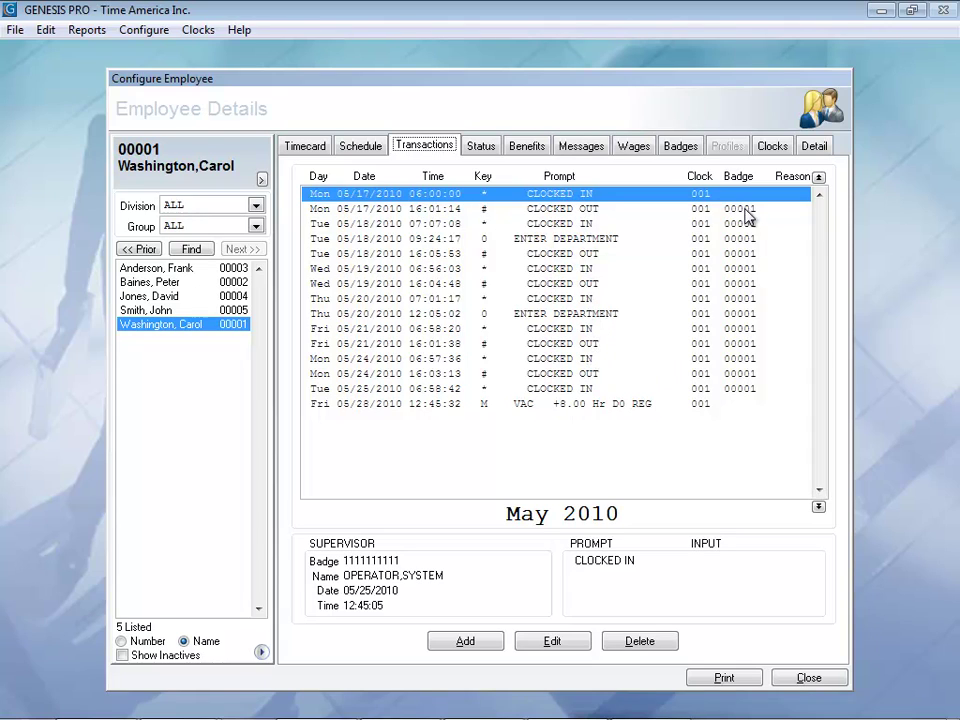
click(734, 390)
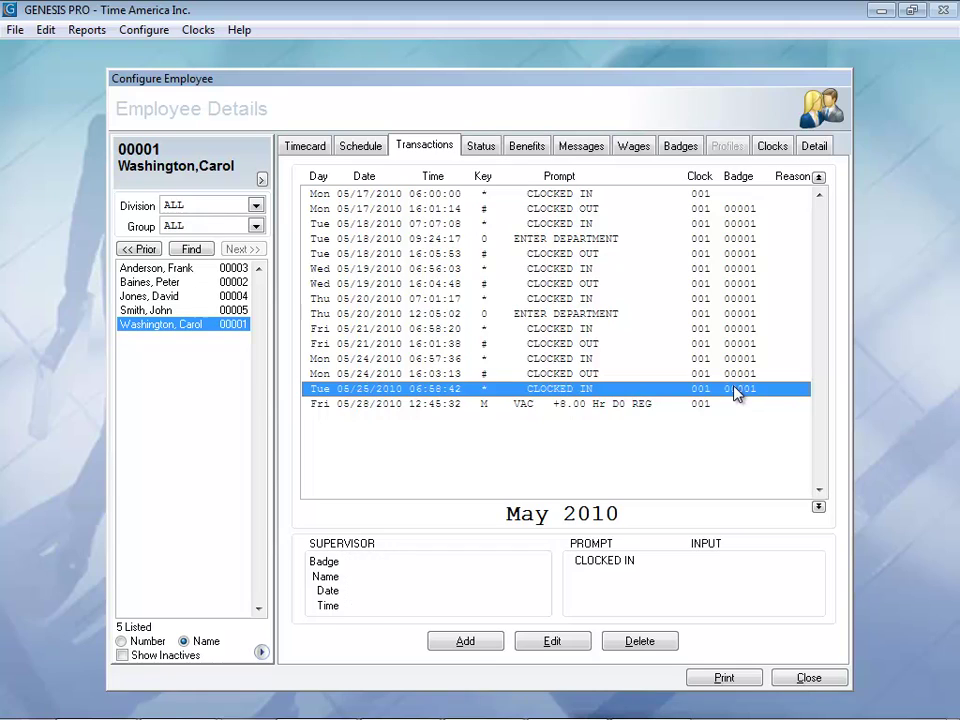
Check the Fri 05/28 VAC entry, then view the 04/27/2010 active, full-time, permanent status record.
click(615, 405)
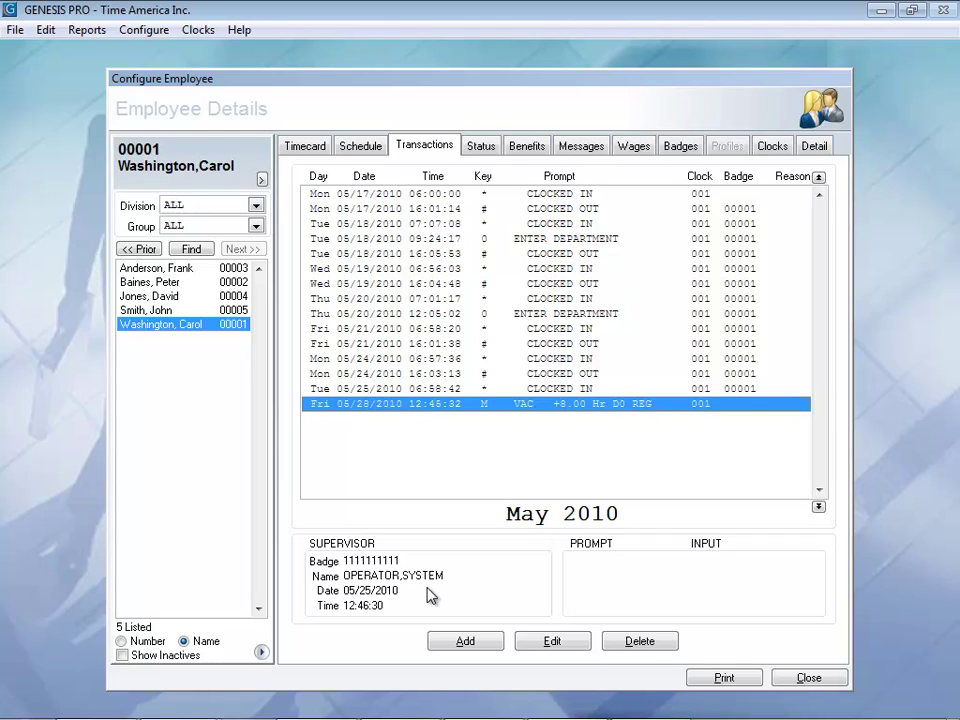
click(478, 146)
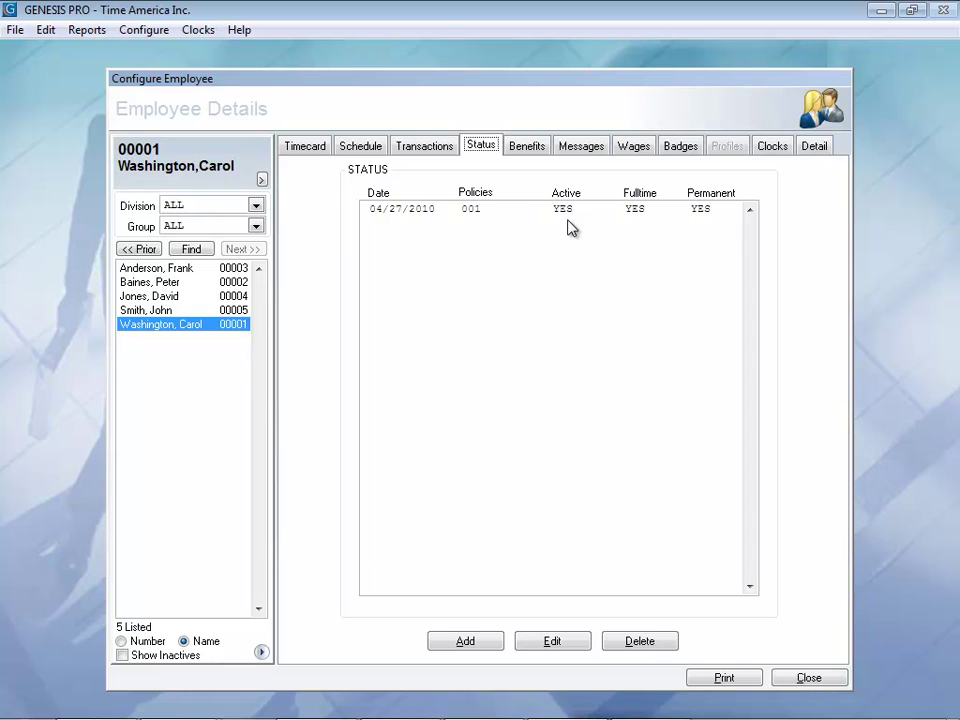
Show the Benefits balances: VACATION 8.00 hours pending and -8.00 left, personal and sick at zero.
click(527, 148)
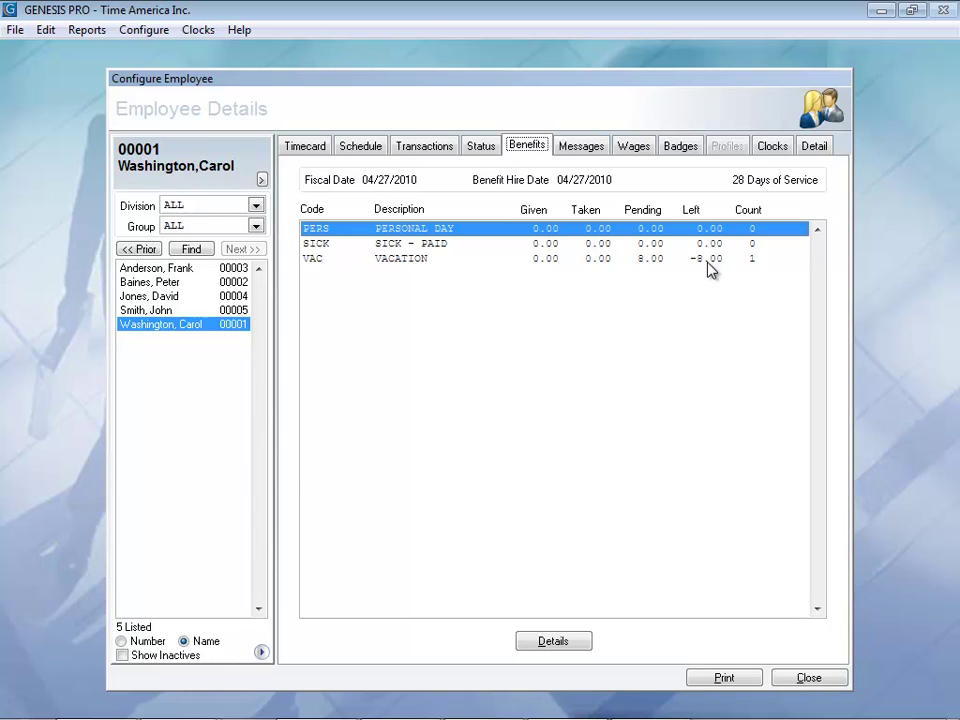
Check the employee's clock messages, then view the hourly wage setup with an empty wage list.
click(581, 148)
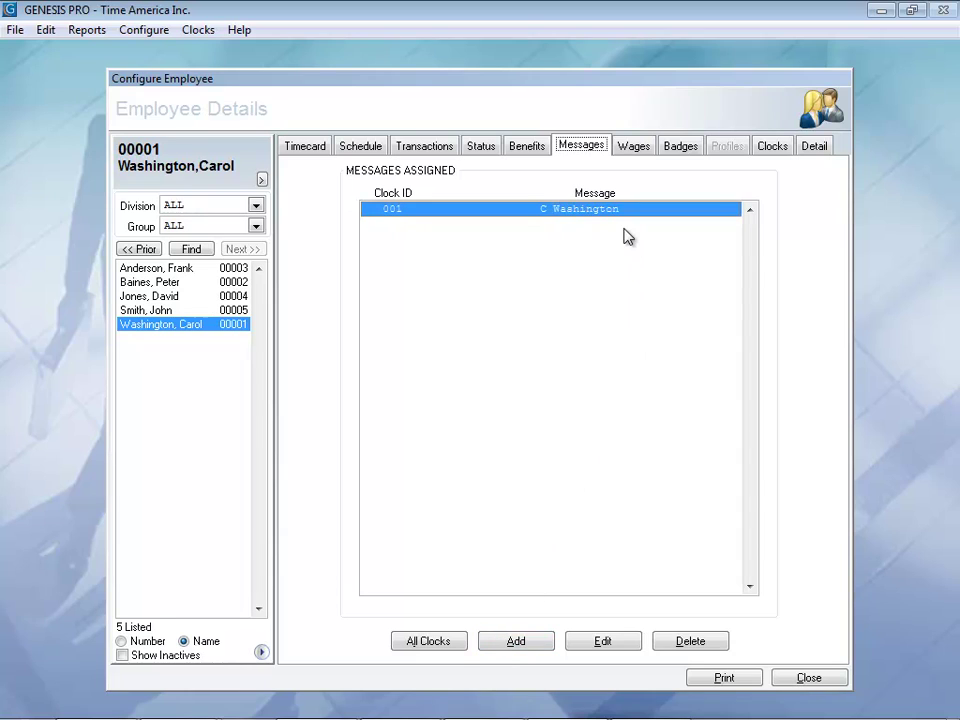
click(631, 149)
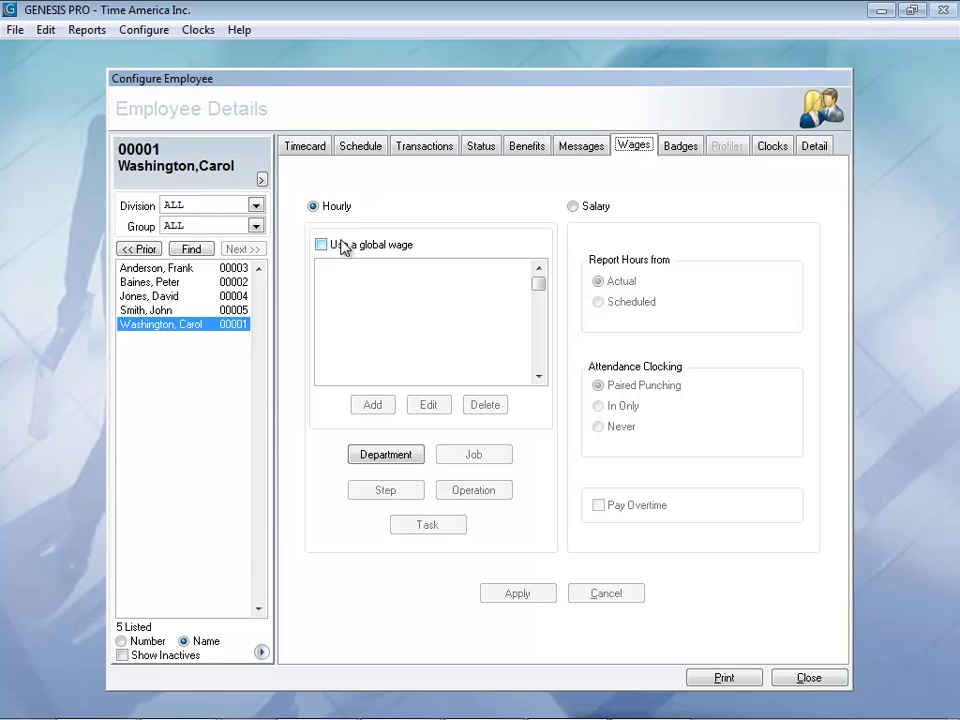
click(382, 456)
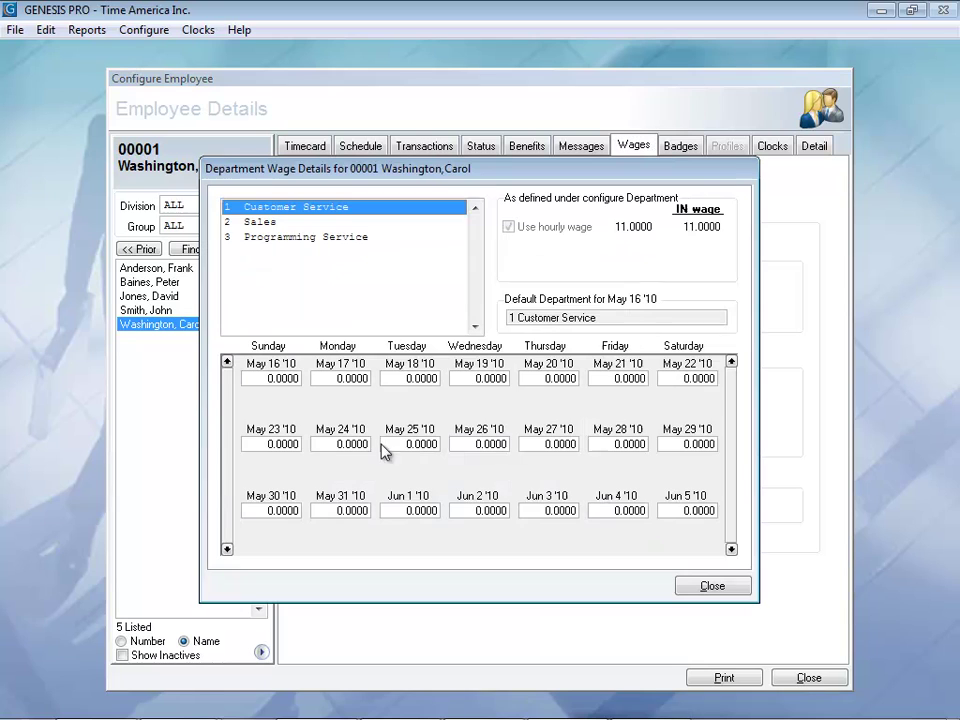
click(270, 222)
click(272, 237)
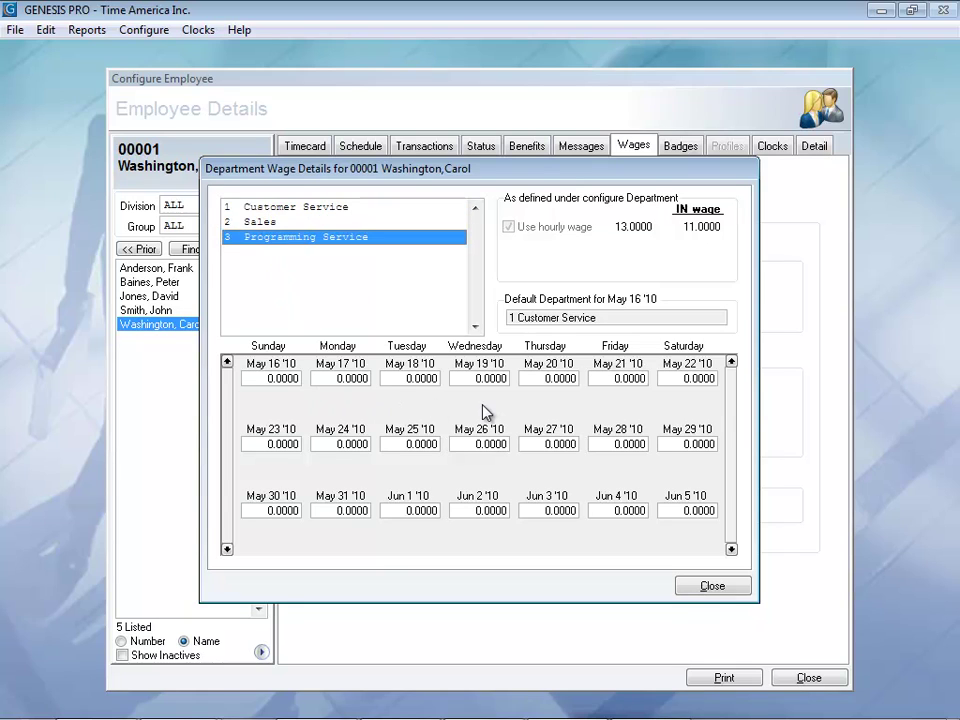
click(706, 587)
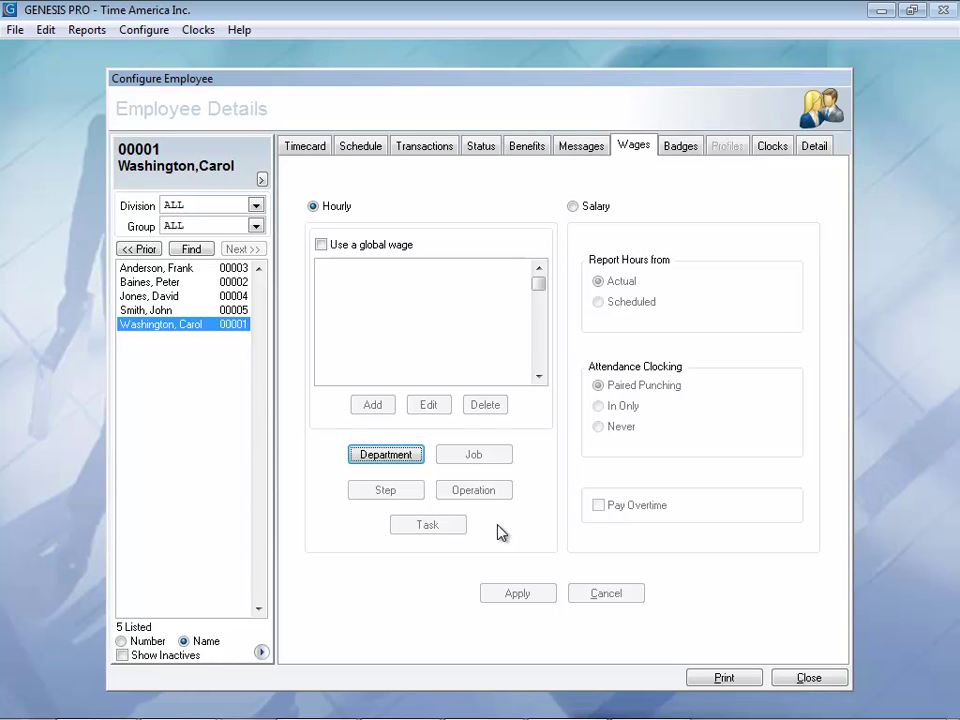
click(681, 152)
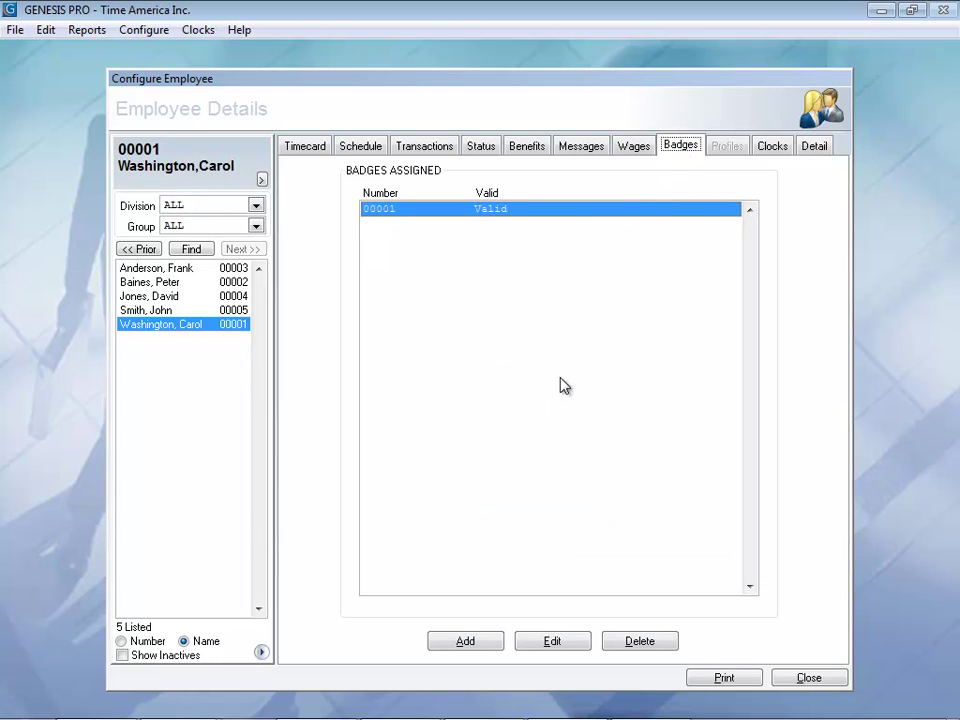
Keep the employee's badge marked Valid and bring up the empty Hand Reader clock list.
click(552, 639)
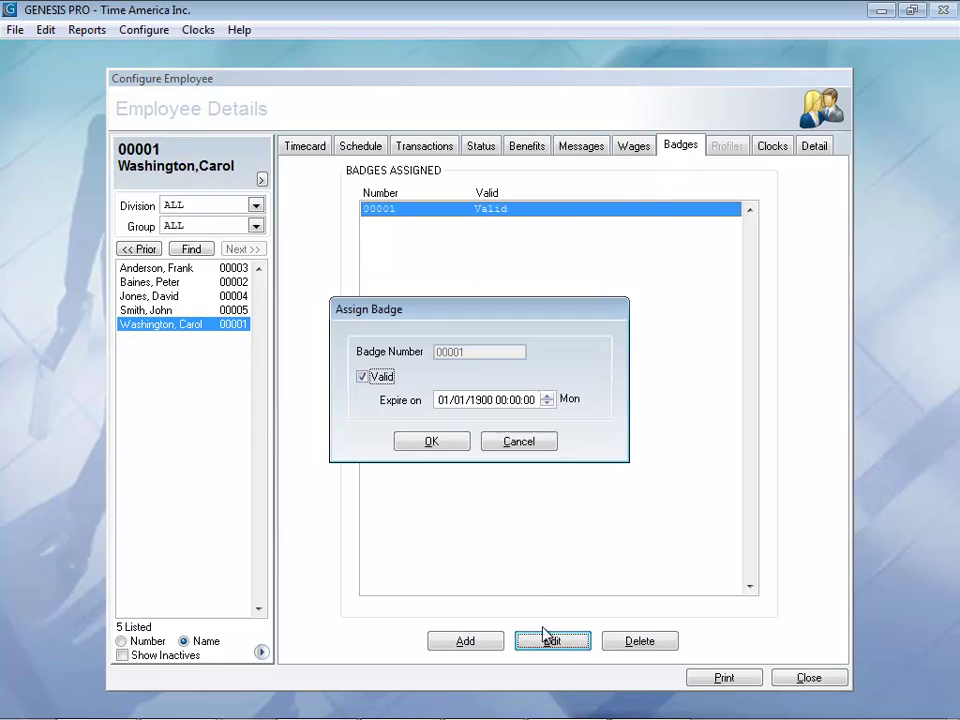
click(364, 380)
click(363, 377)
click(438, 448)
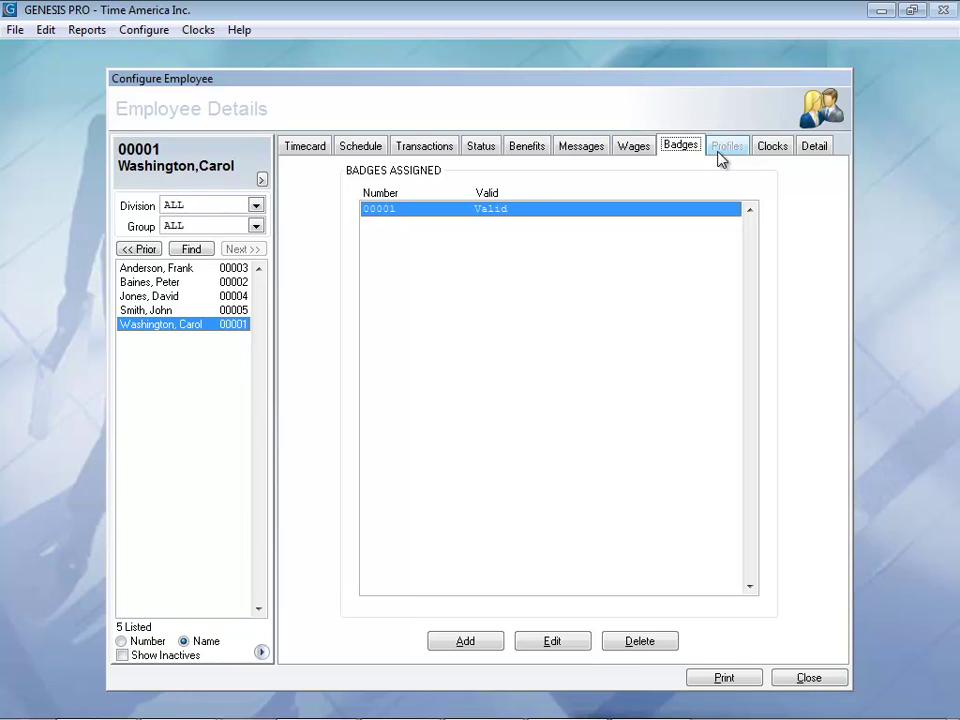
click(772, 147)
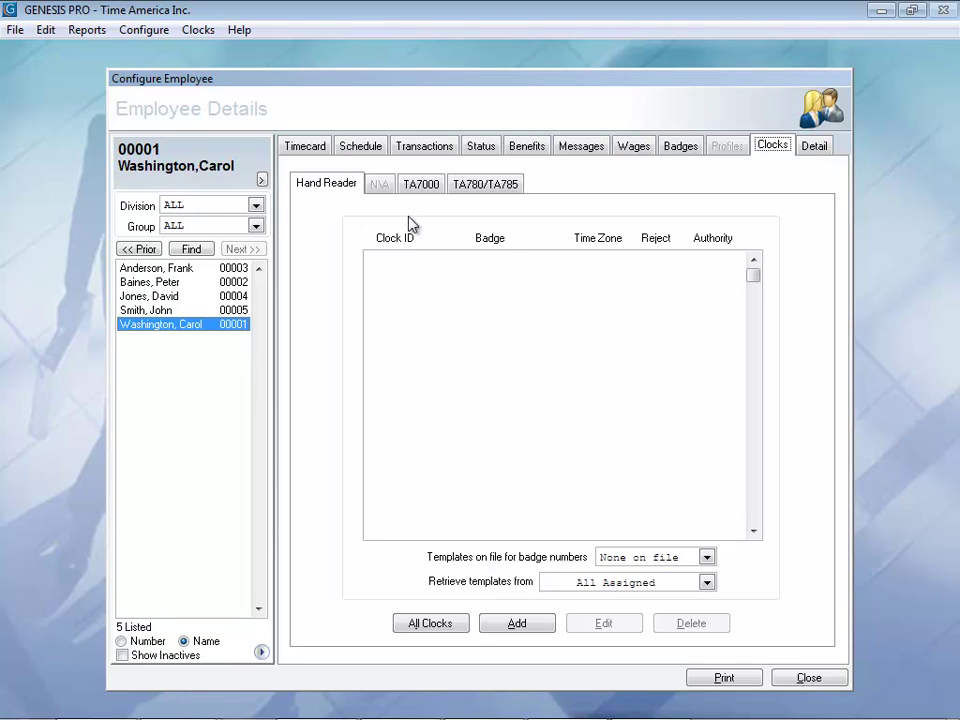
Enable Use PC Clock on the employee's Detail page, save it, and close Configure Employee.
click(816, 152)
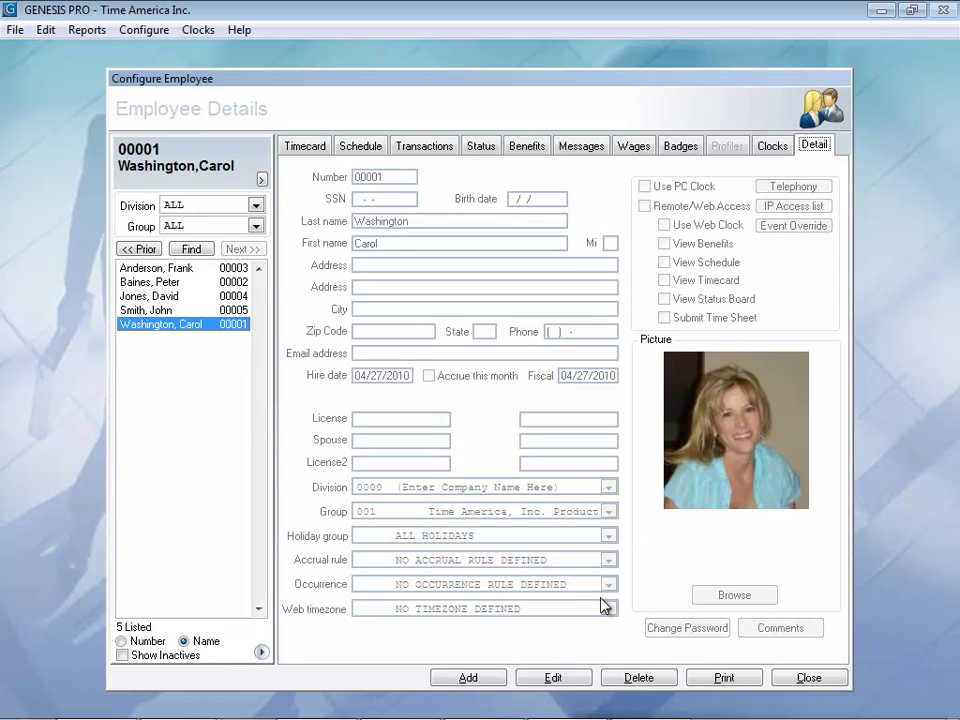
click(553, 678)
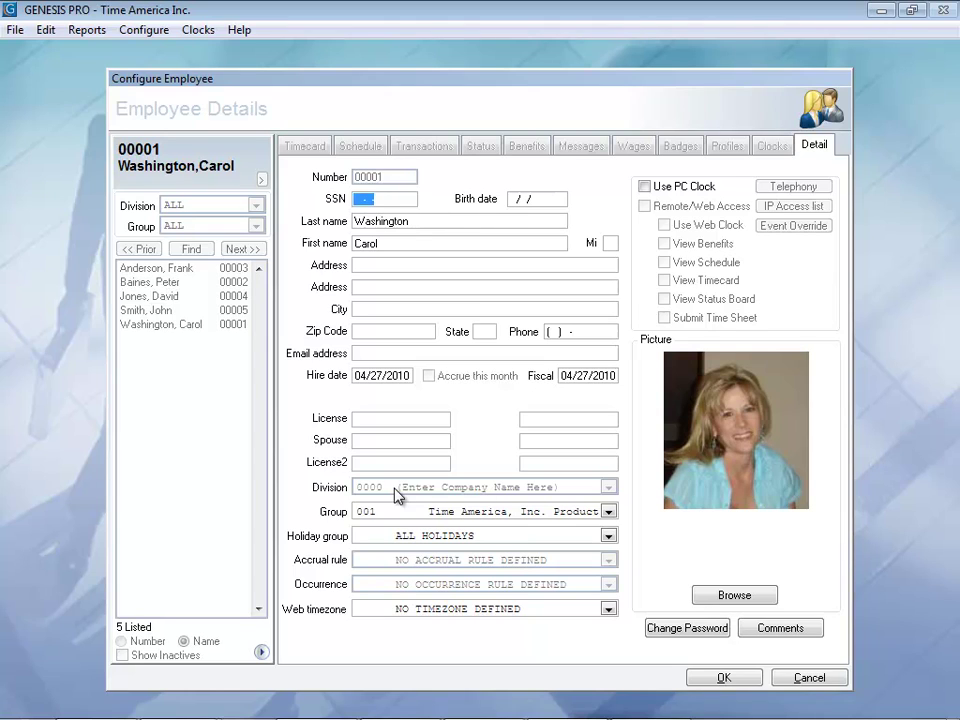
click(644, 187)
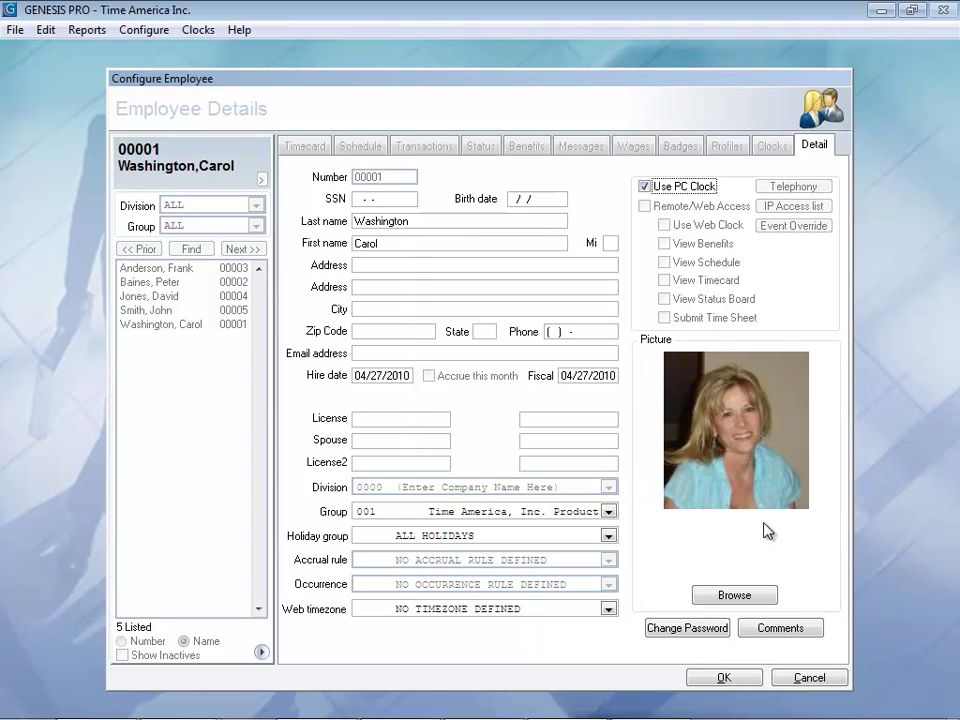
click(730, 679)
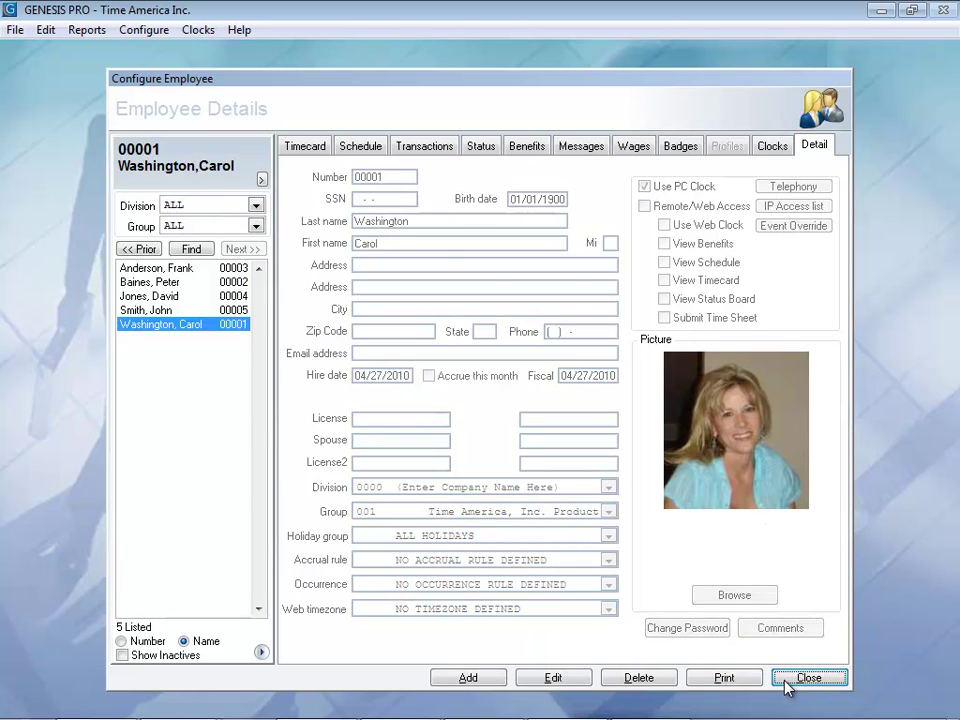
click(787, 684)
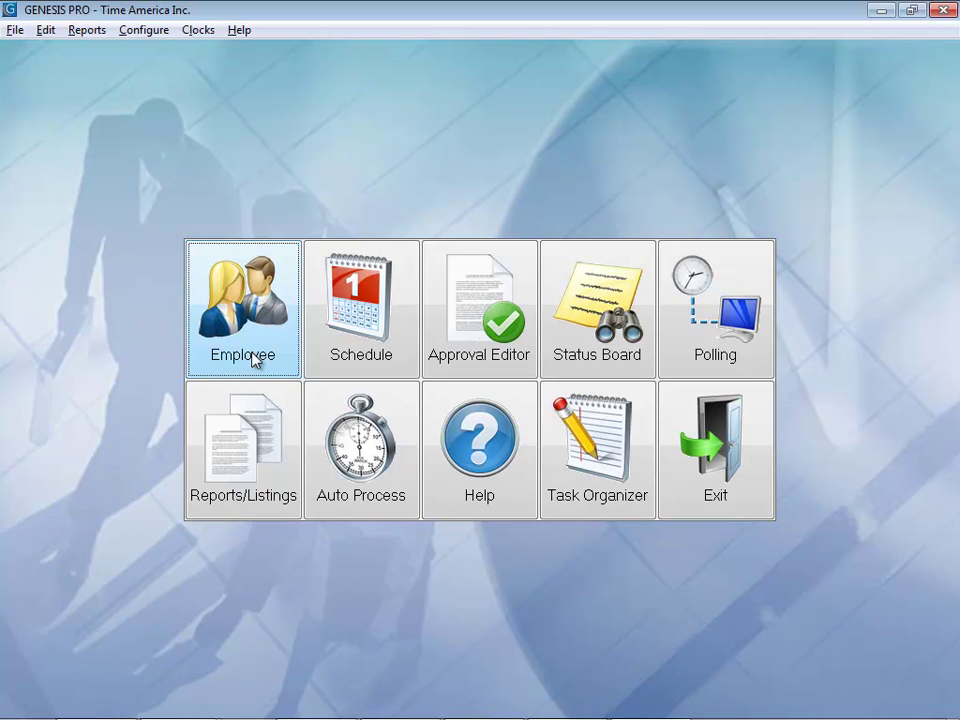
Switch the fourth employee's Monday 05/24 shift from 0700-1600 to 1600-0100, then close the schedule.
click(345, 337)
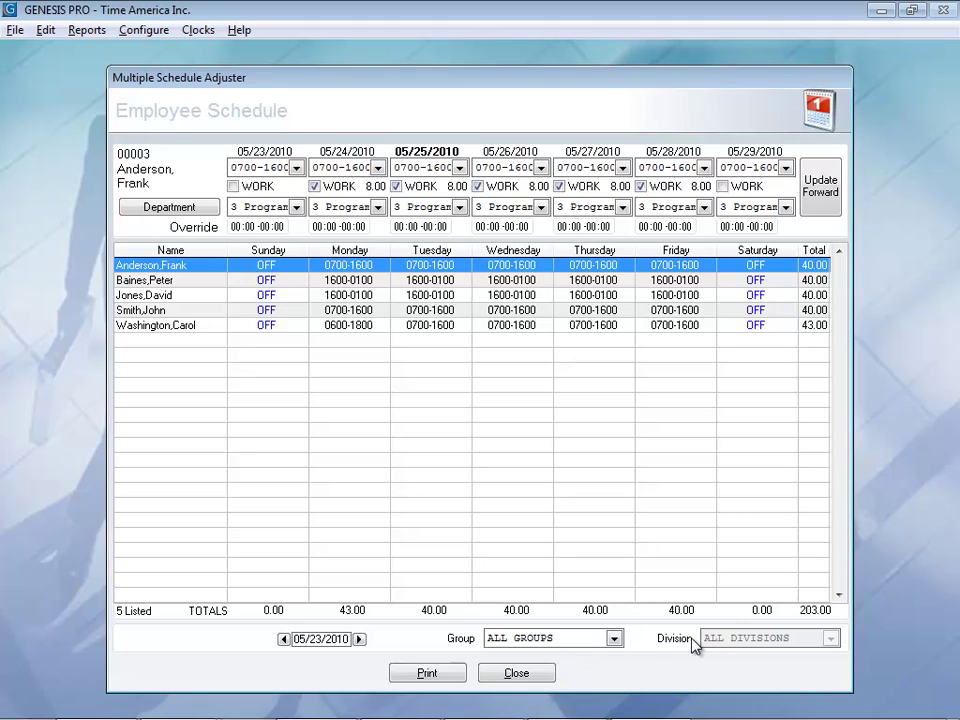
click(351, 310)
click(351, 310)
click(349, 307)
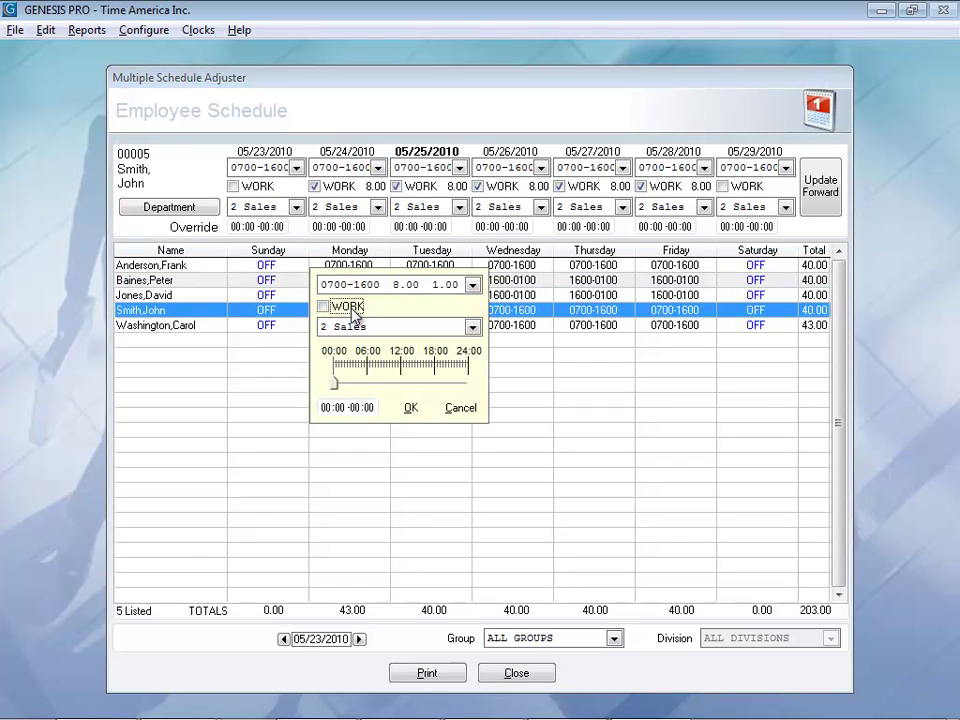
click(350, 307)
click(472, 285)
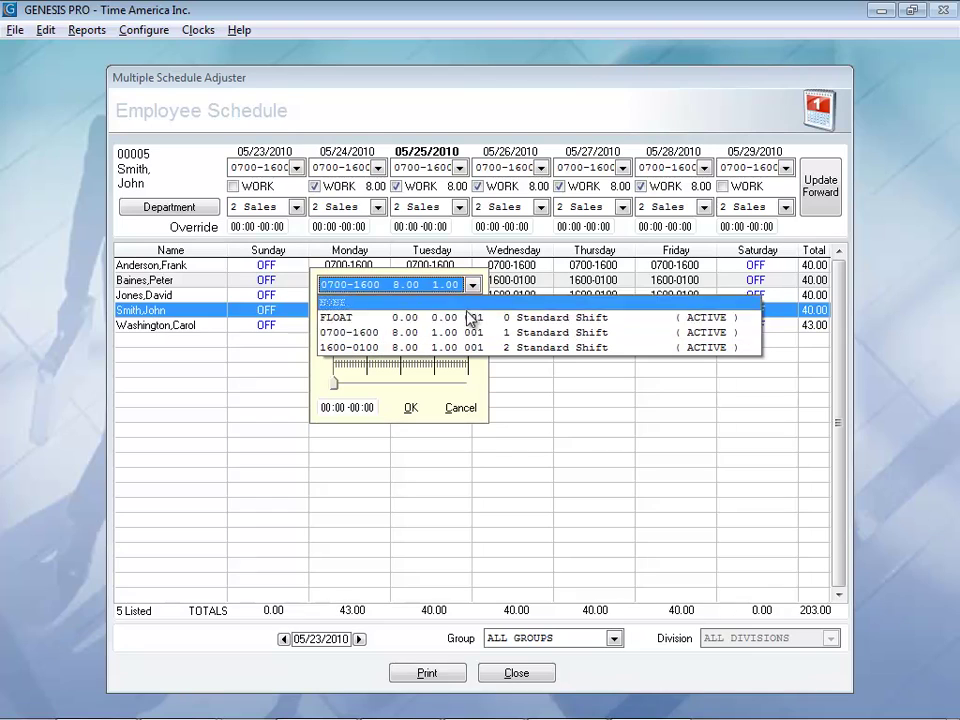
click(465, 347)
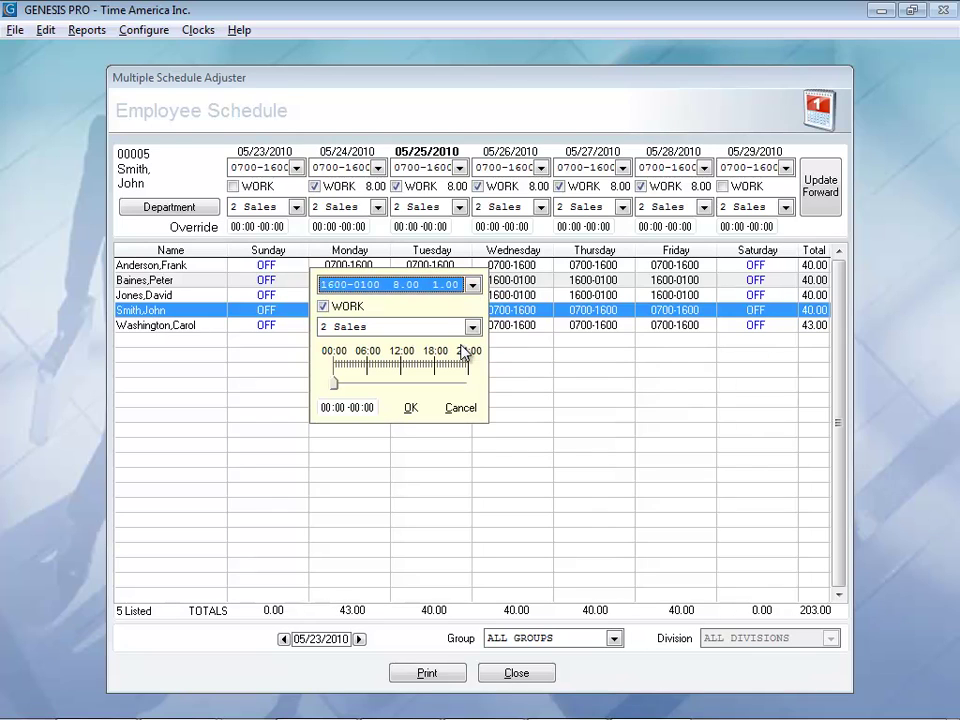
click(414, 408)
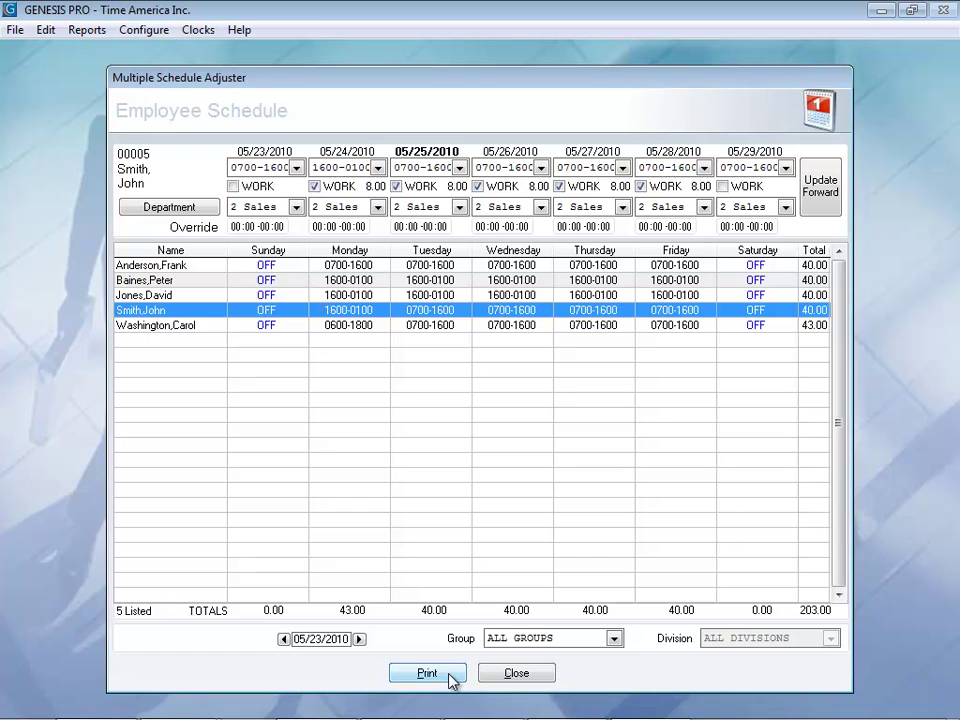
click(515, 673)
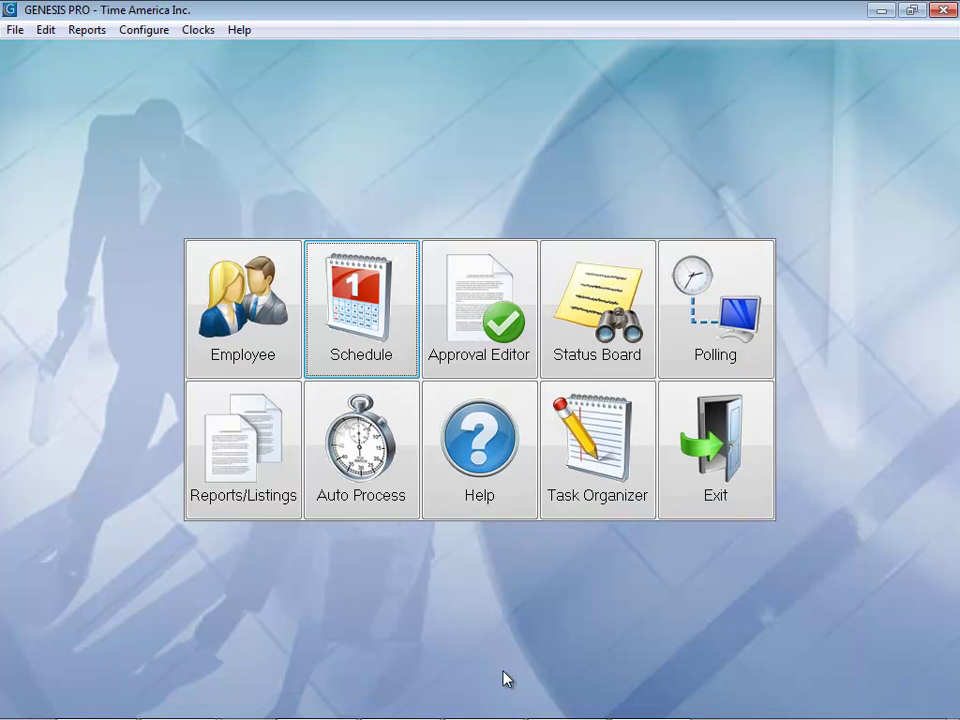
From the All approvals list, add a 16:00:00 stop punch to the employee's Thursday 05/20 timecard.
click(472, 366)
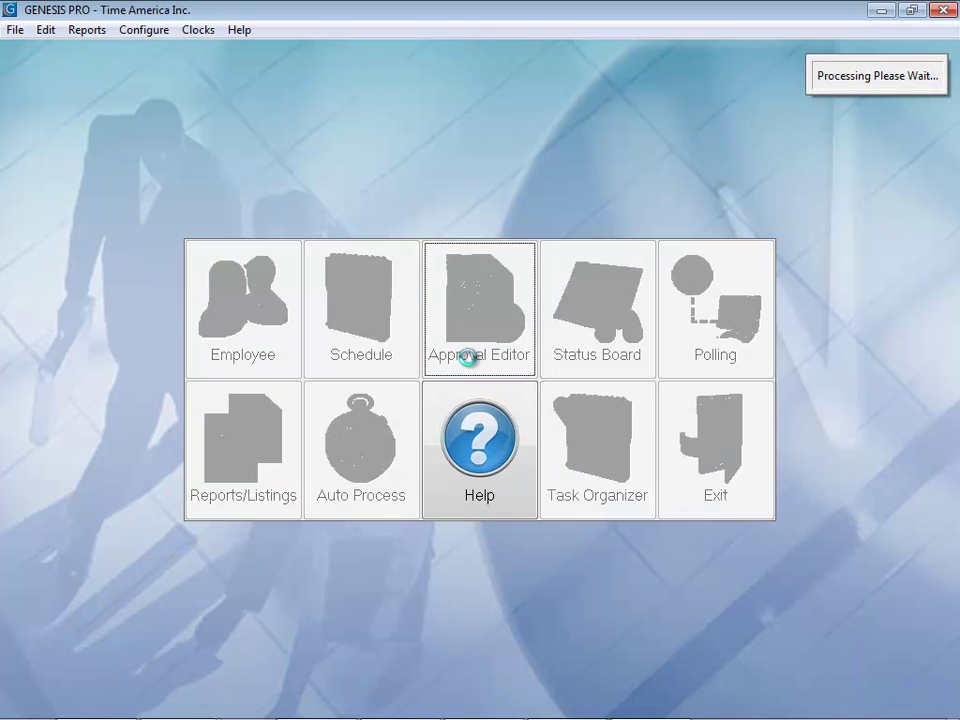
click(695, 272)
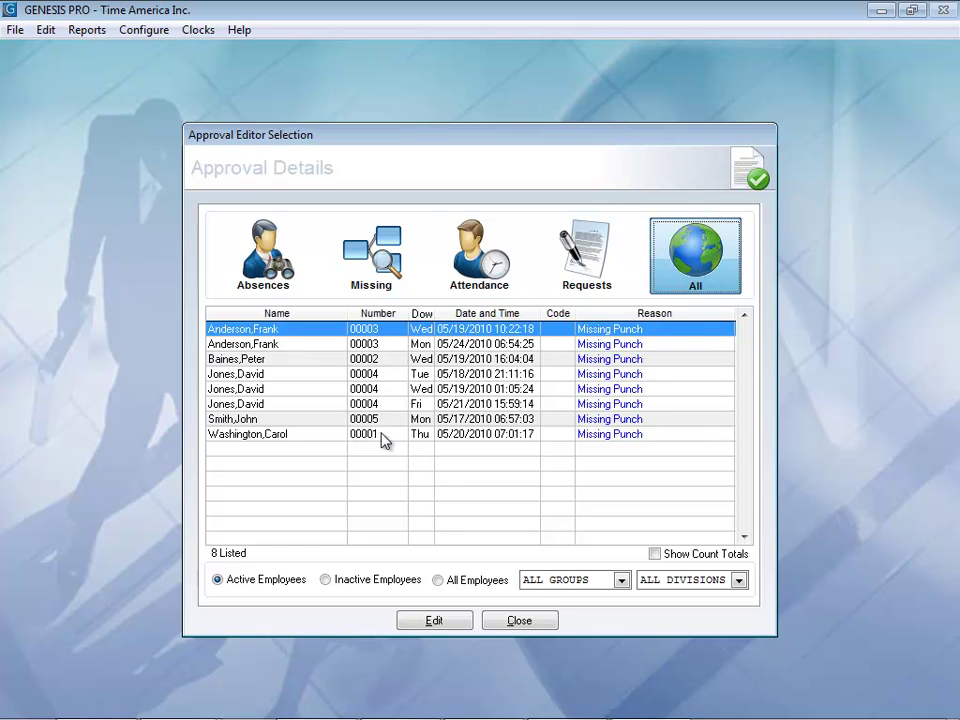
double_click(278, 436)
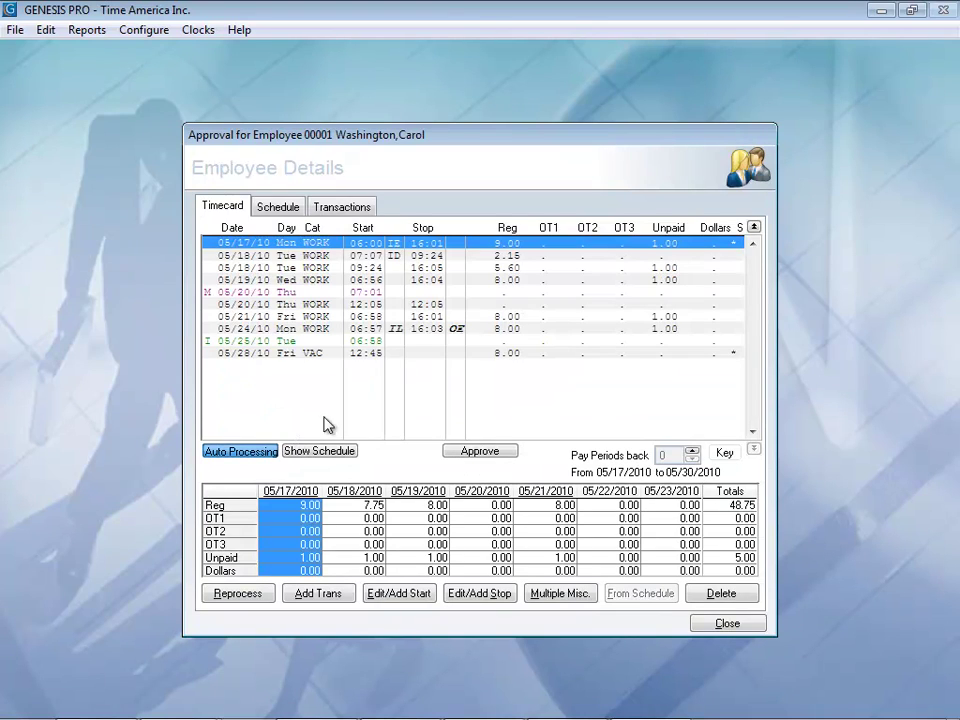
double_click(425, 291)
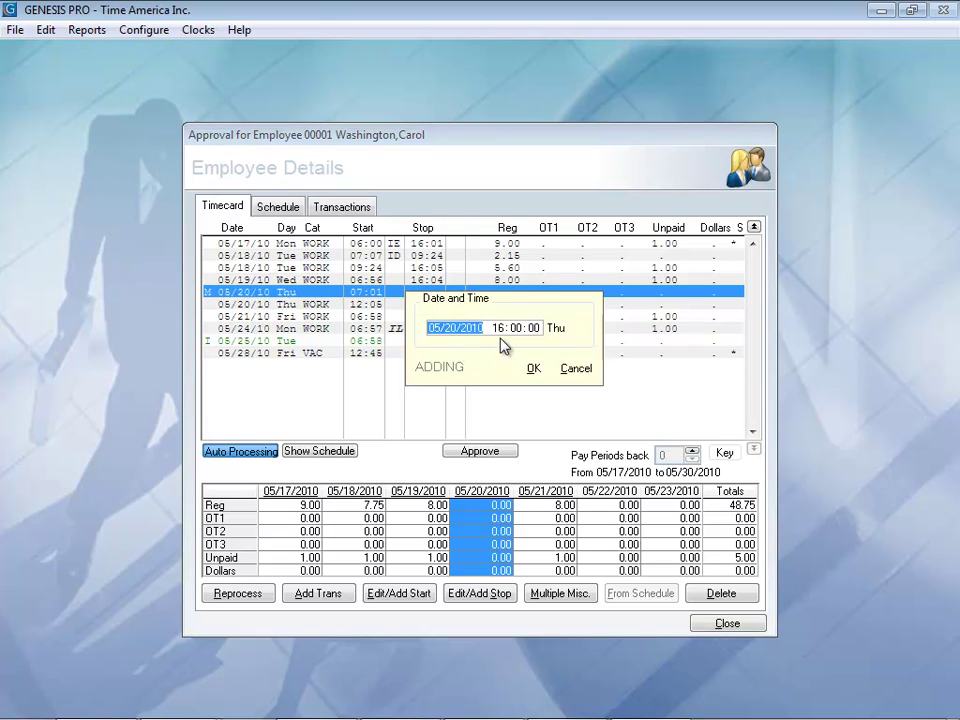
click(532, 369)
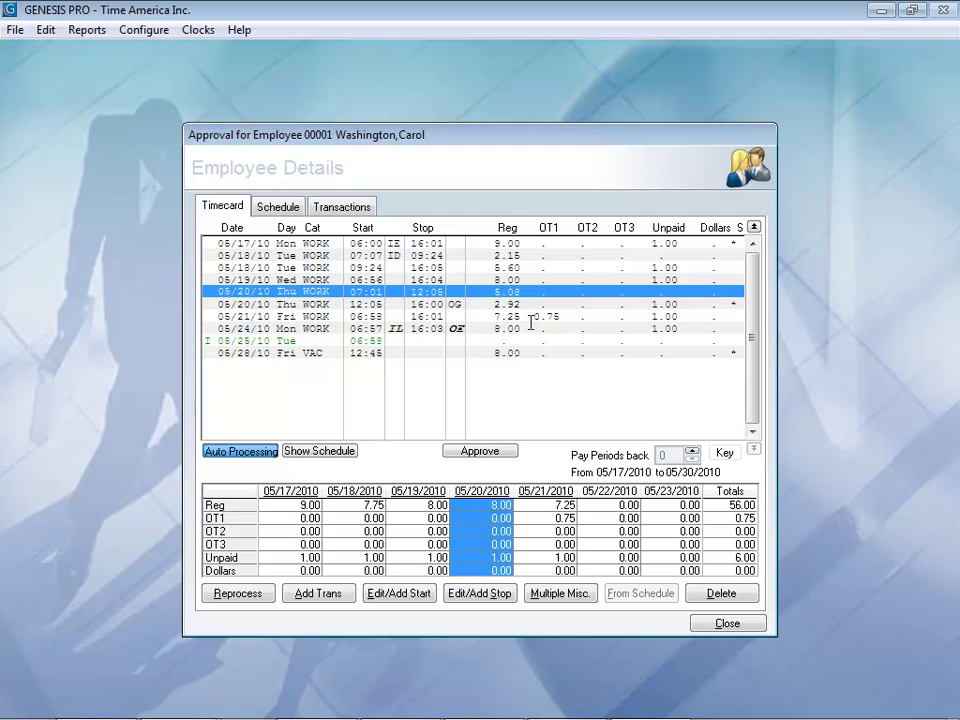
Check the employee's Schedule and Transactions tabs, then close the timecard and Approval Editor Selection.
click(276, 212)
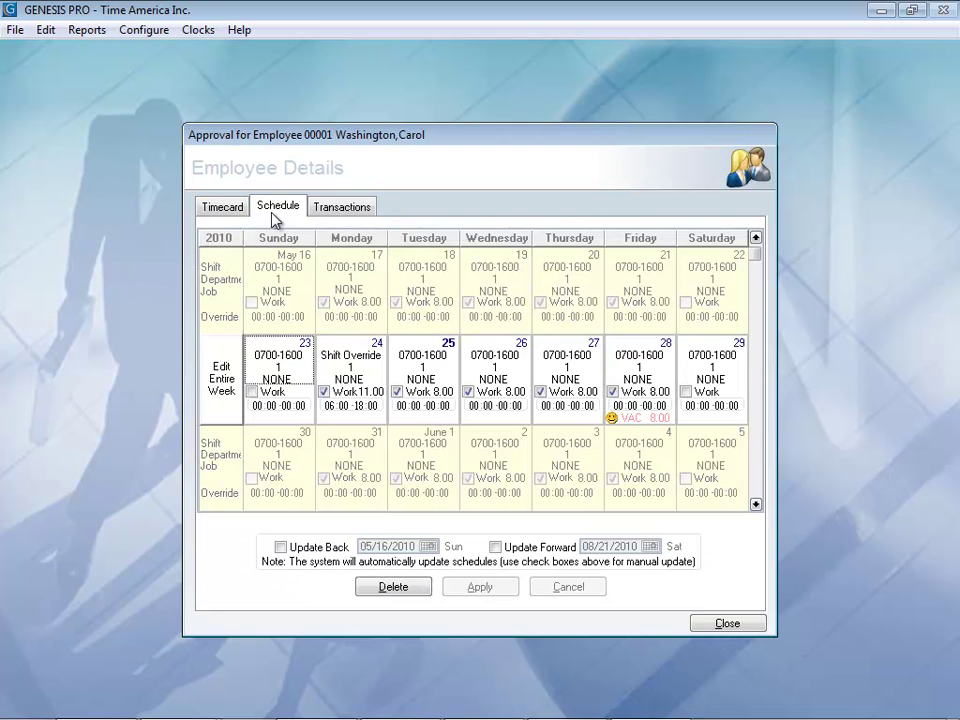
click(330, 210)
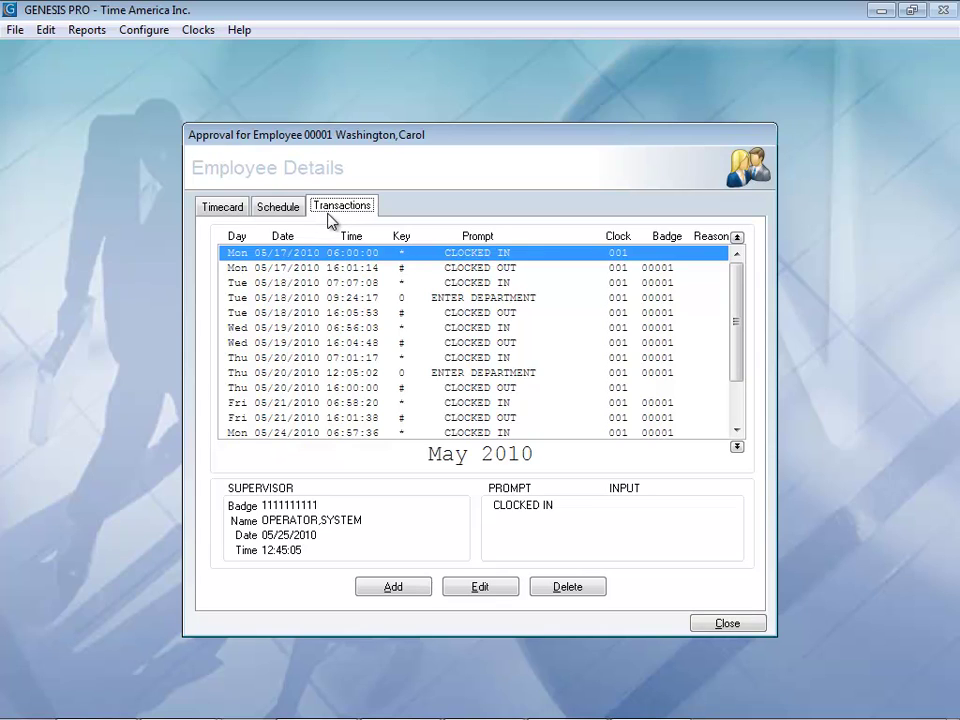
click(704, 624)
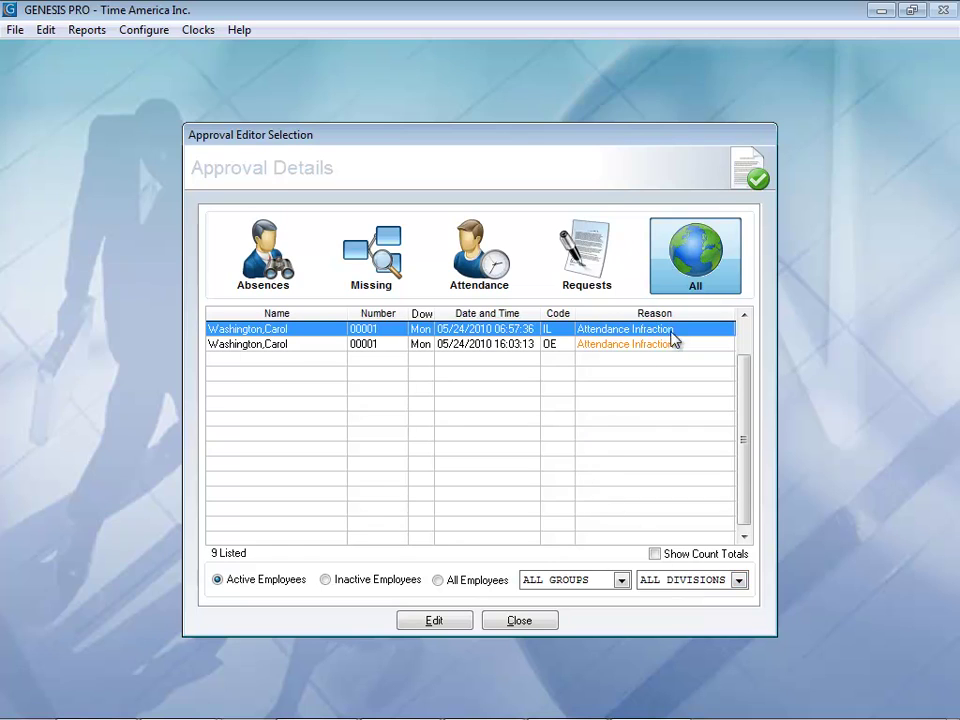
click(689, 285)
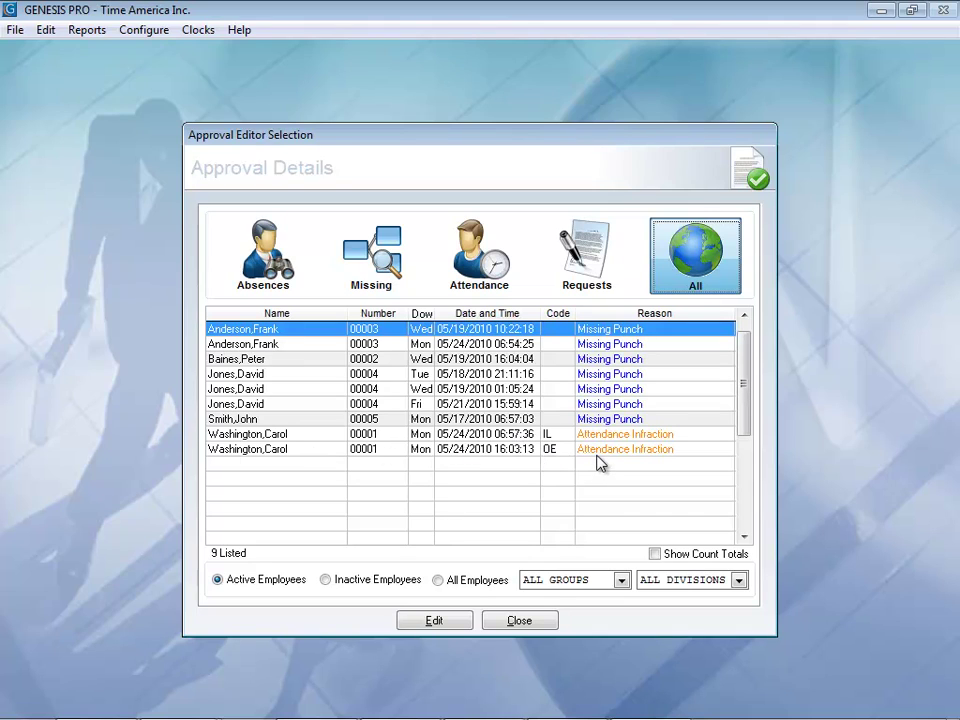
click(521, 623)
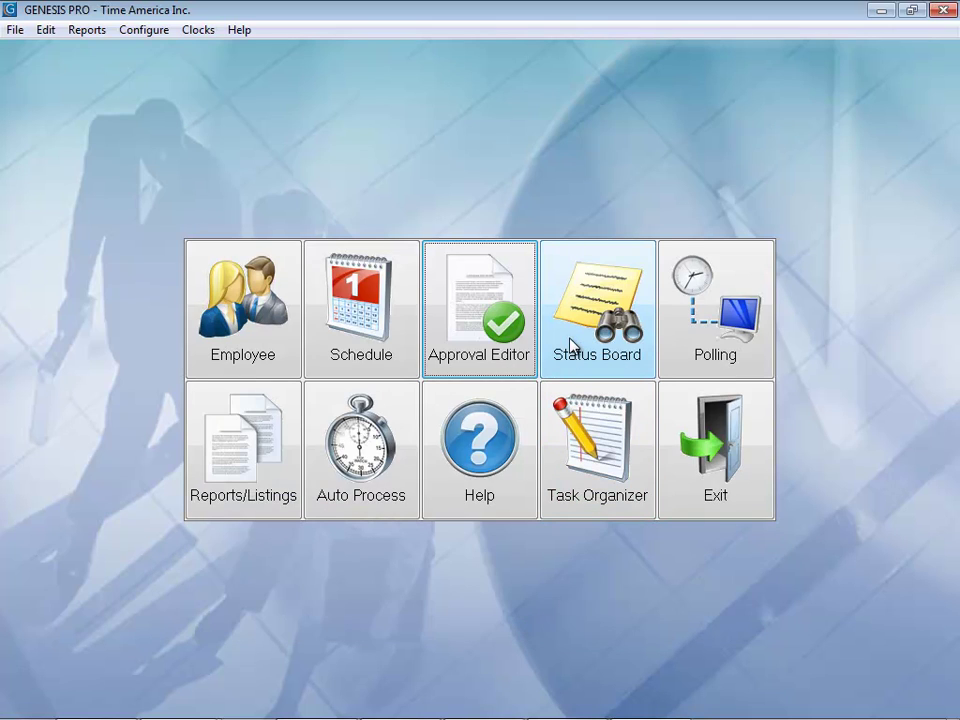
click(572, 345)
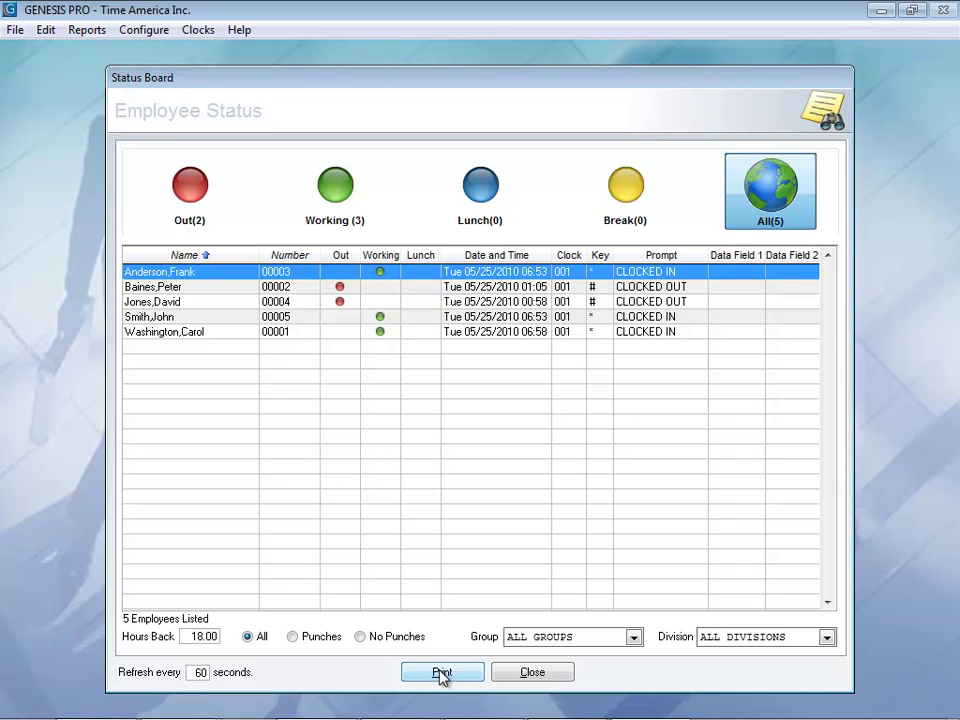
click(532, 674)
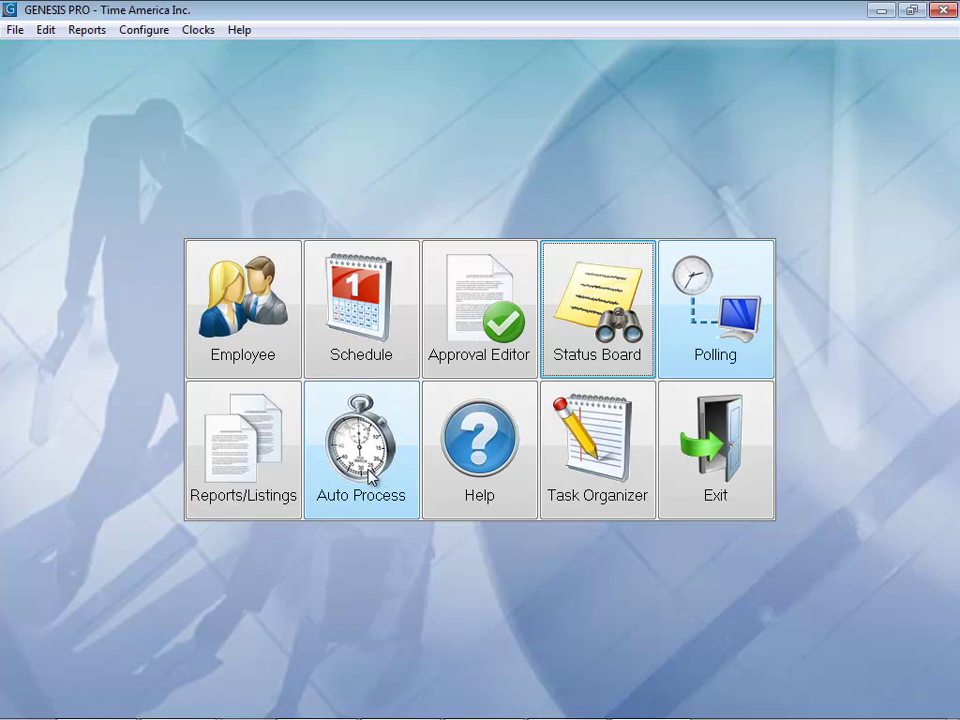
Bring up Reports/Listings to see the Payroll reports, starting with Daily Hours.
click(253, 462)
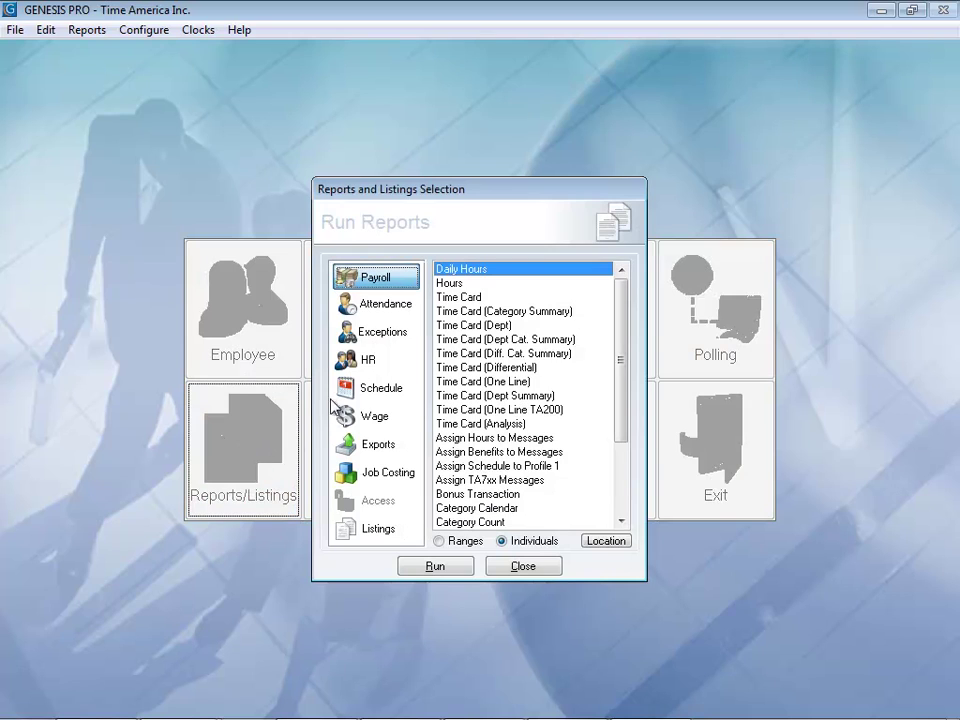